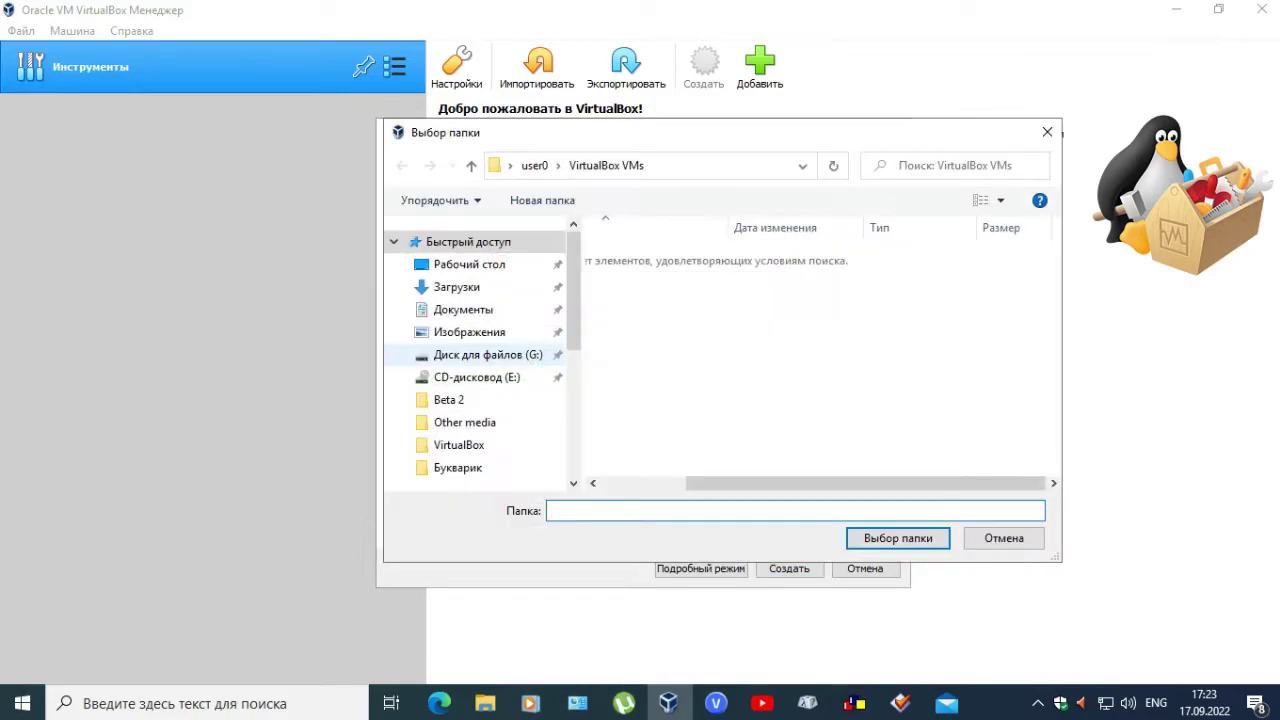
- Create the VM in G:\VirtualBox VMs with a 50 GB virtual hard disk
click(660, 454)
double_click(660, 454)
click(898, 538)
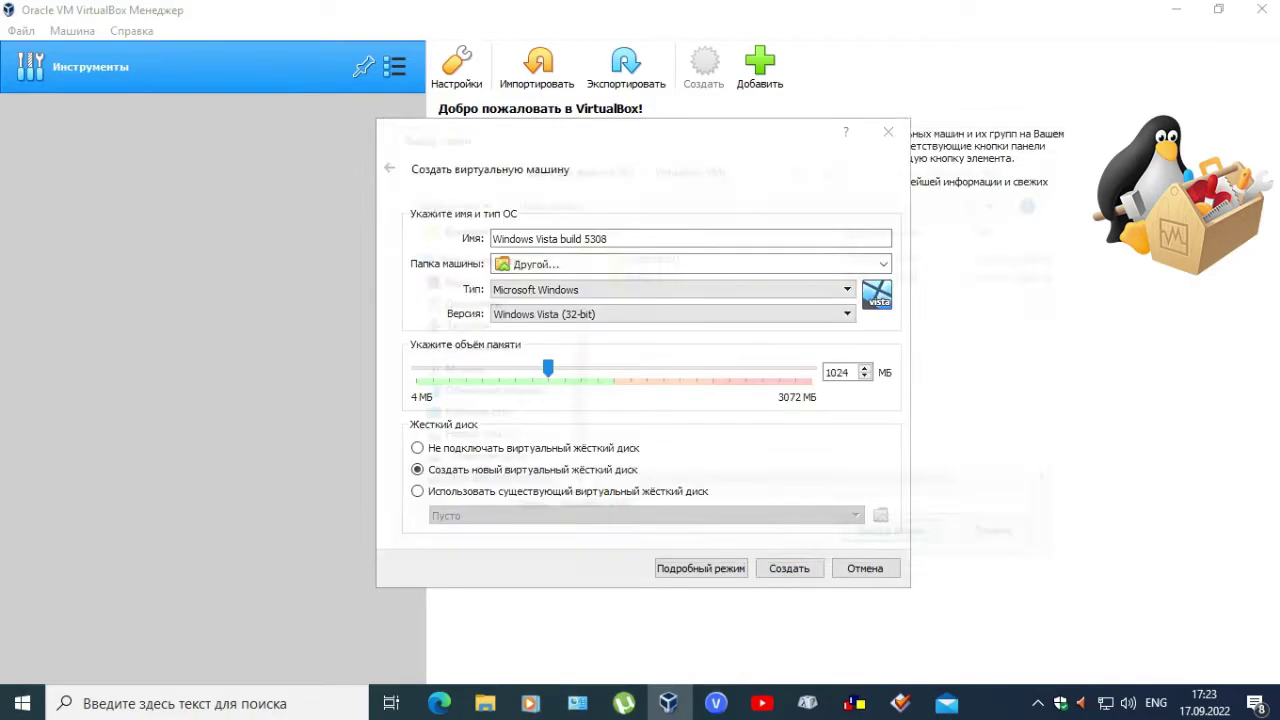
click(789, 568)
double_click(822, 313)
text(50,00 ГБ)
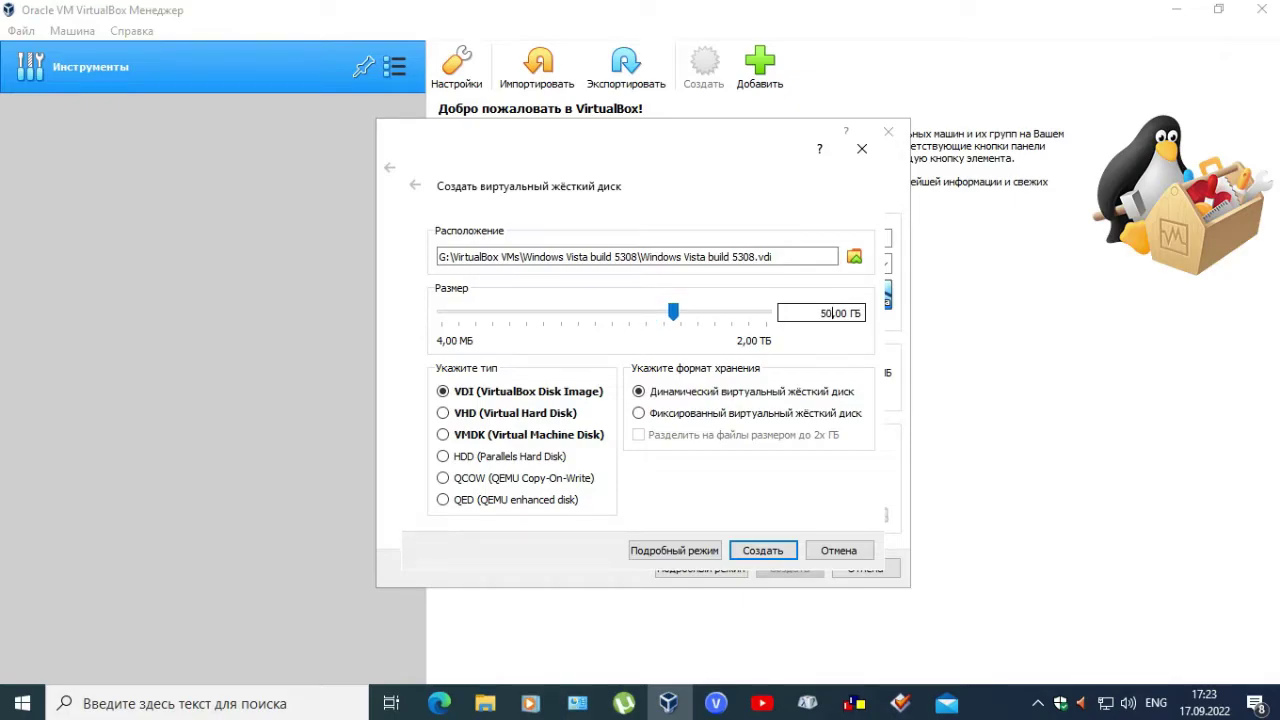
key(Return)
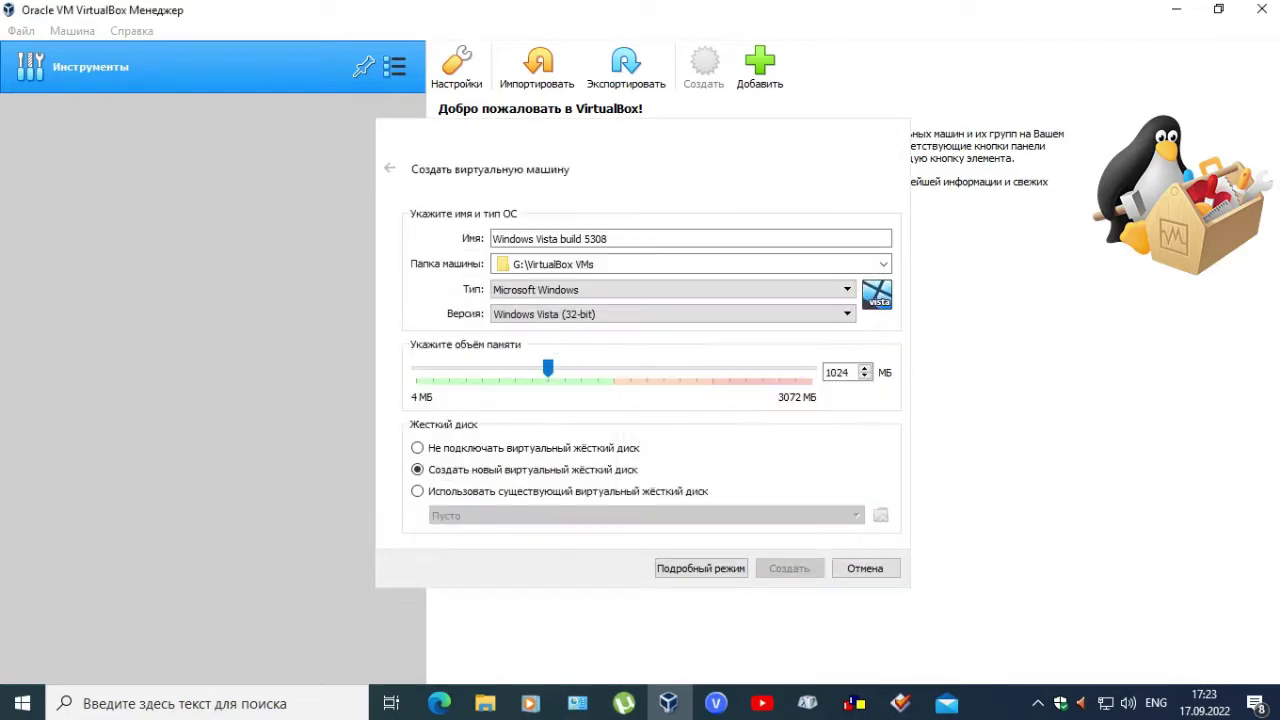
- Mount the Vista build 5308 setup ISO, disable the mini-toolbar, and start the VM
click(598, 404)
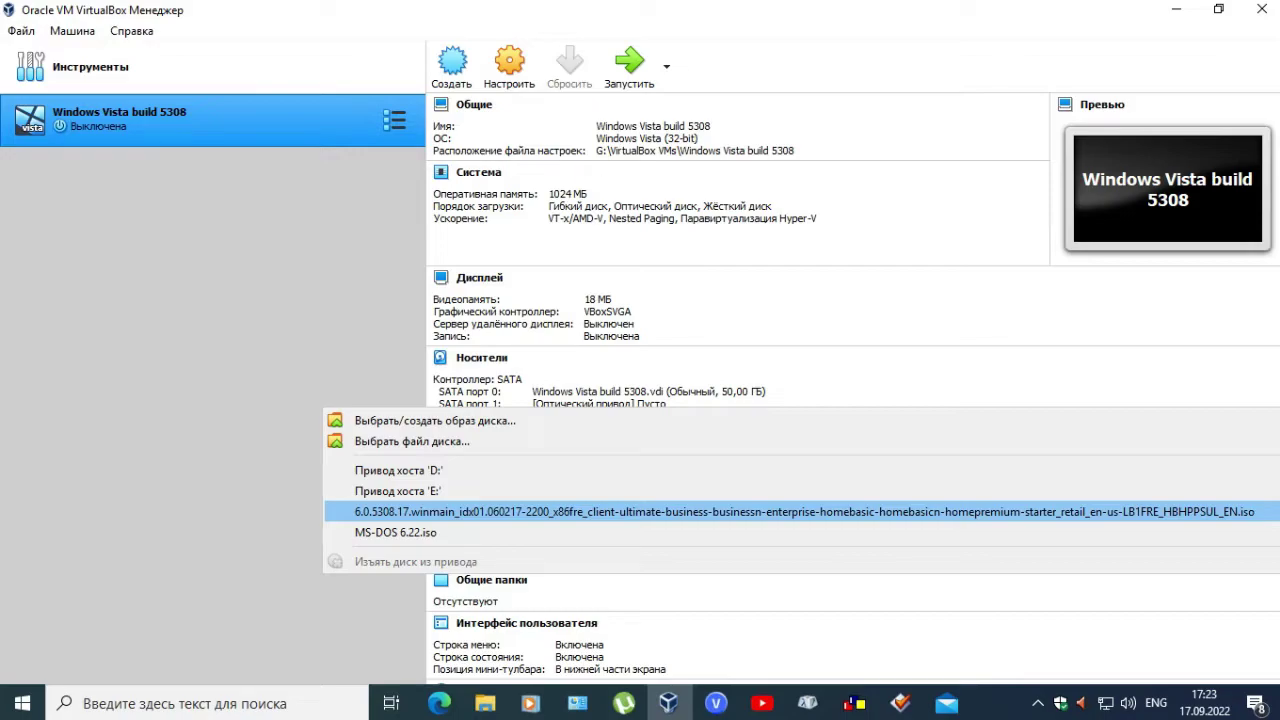
click(600, 511)
scroll(600, 584, down, 1)
click(610, 631)
click(690, 641)
click(629, 62)
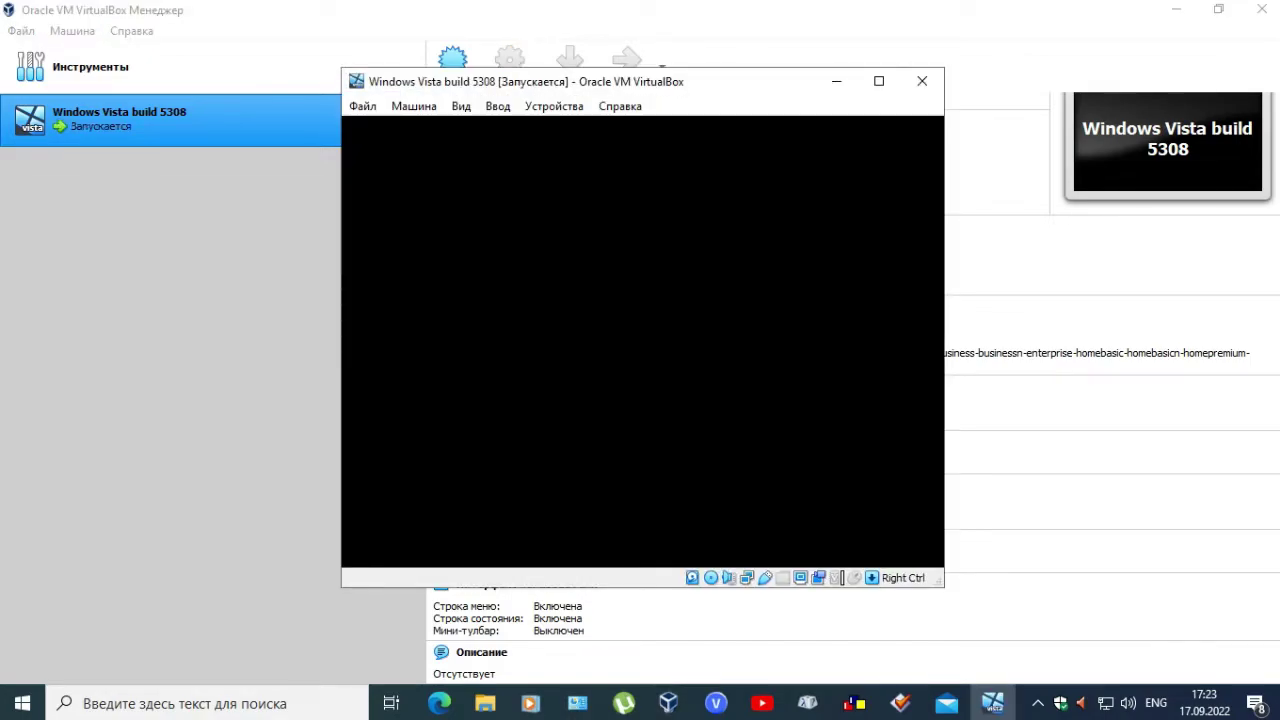
- Switch the running VM to full-screen view with Host+F
key(Control_R+f)
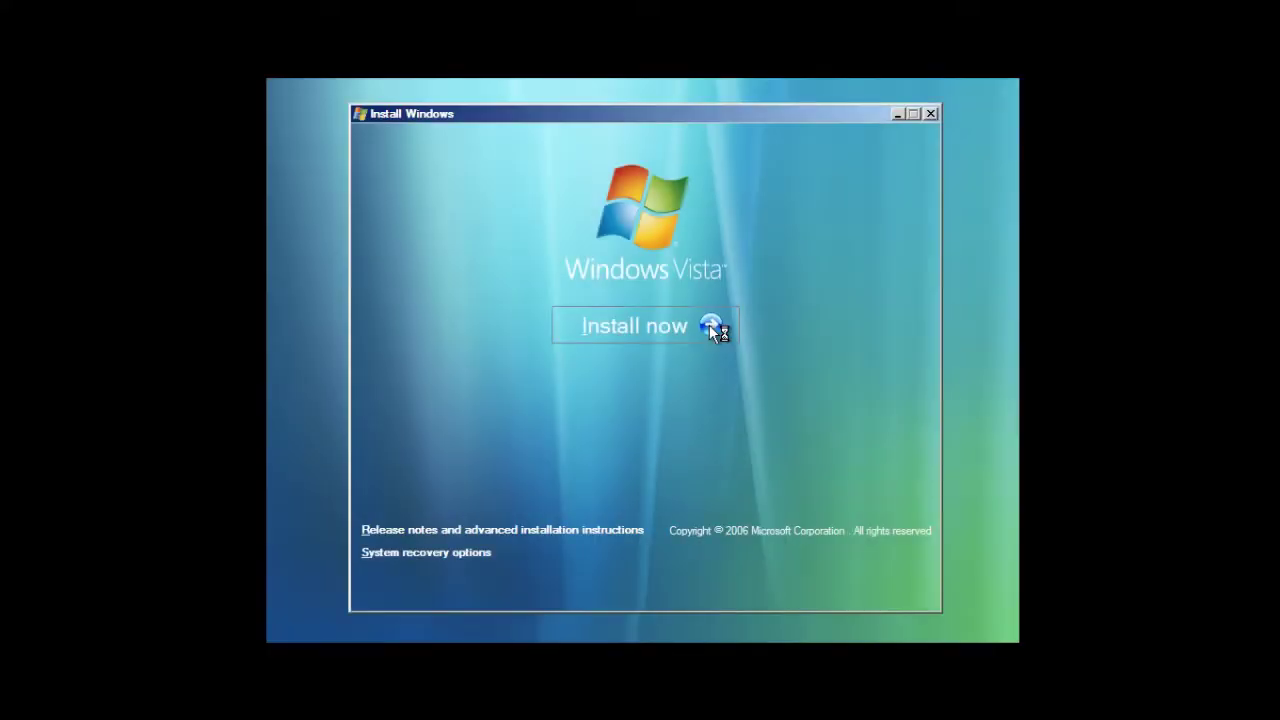
- Begin the Vista install and enter the product key on the activation page
click(695, 322)
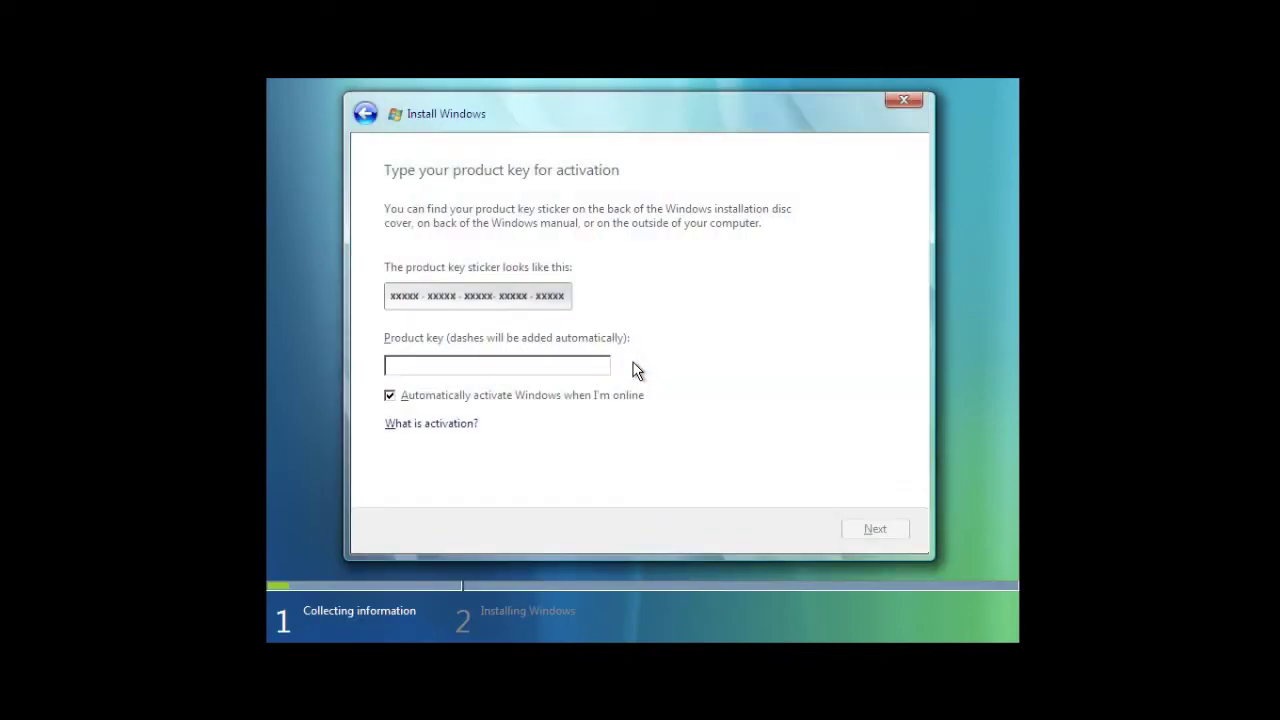
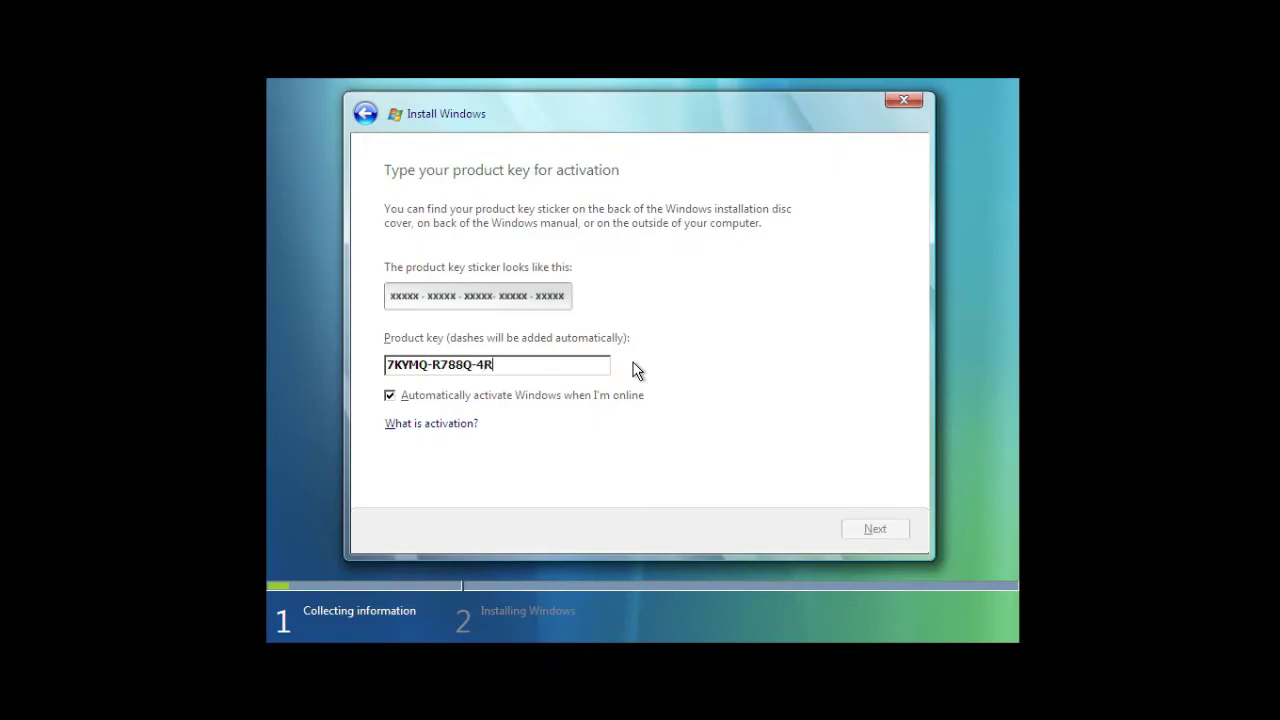
- Uncheck automatic activation and set the date to 02/17/2006 from a Shift+F10 command prompt
click(615, 398)
key(shift+F10)
text(date)
key(Return)
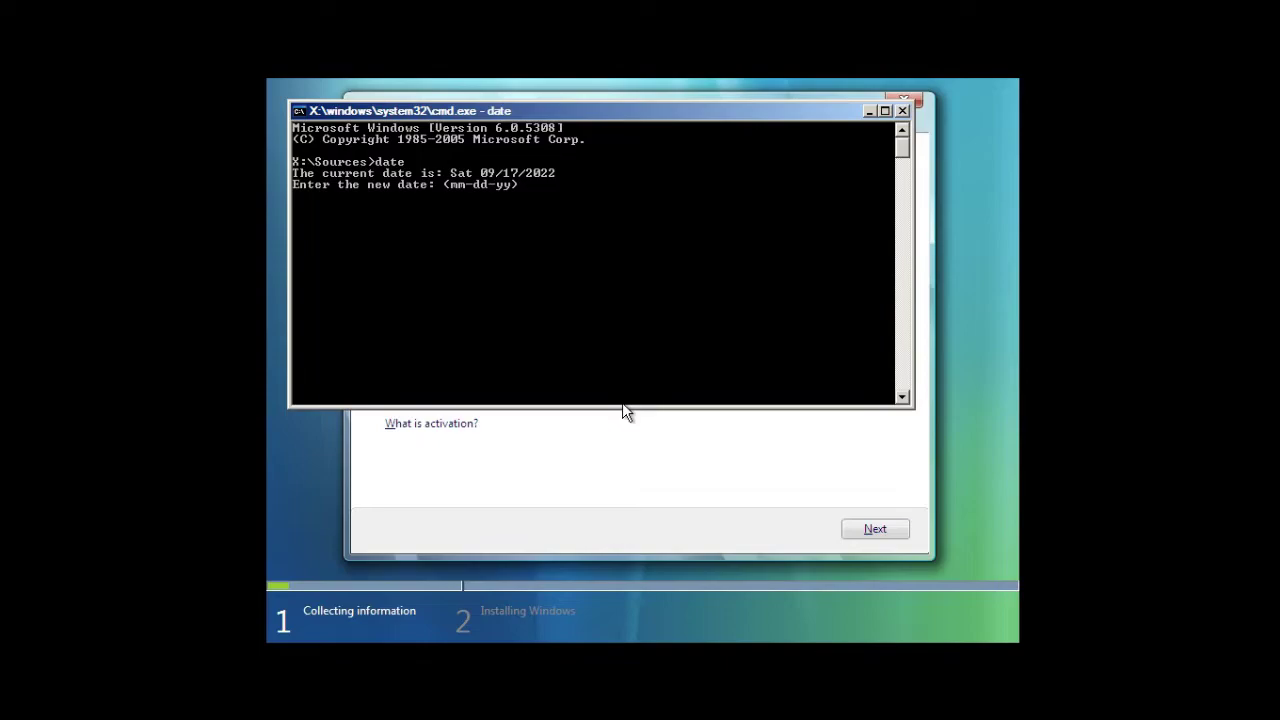
text(02/17/2006)
key(Return)
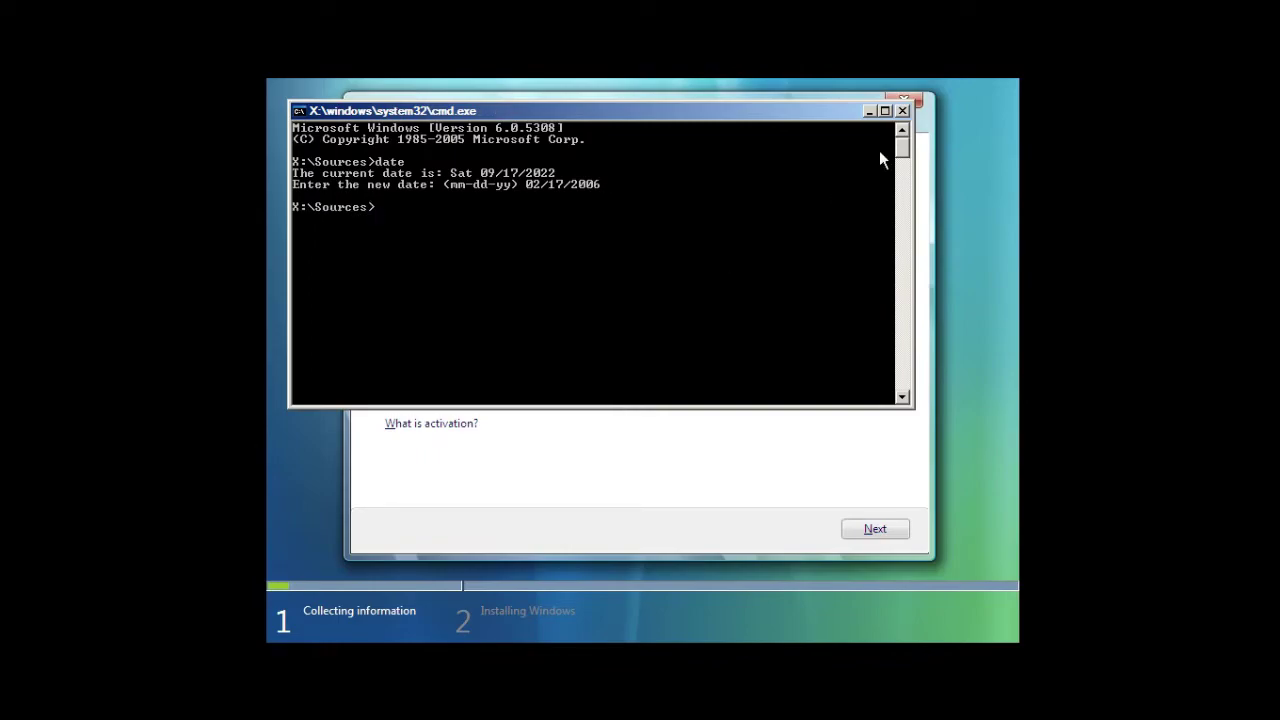
click(901, 112)
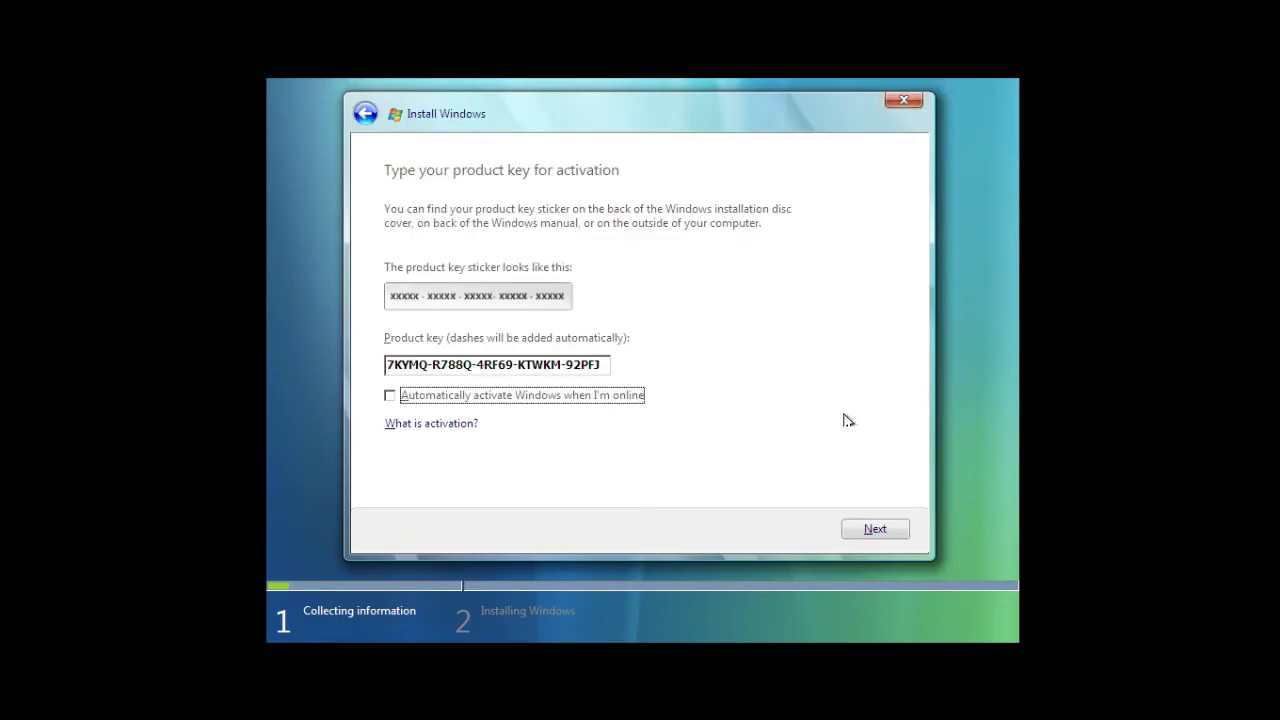
- Submit the product key, keep Windows Vista ULTIMATE, and accept the license terms
click(875, 537)
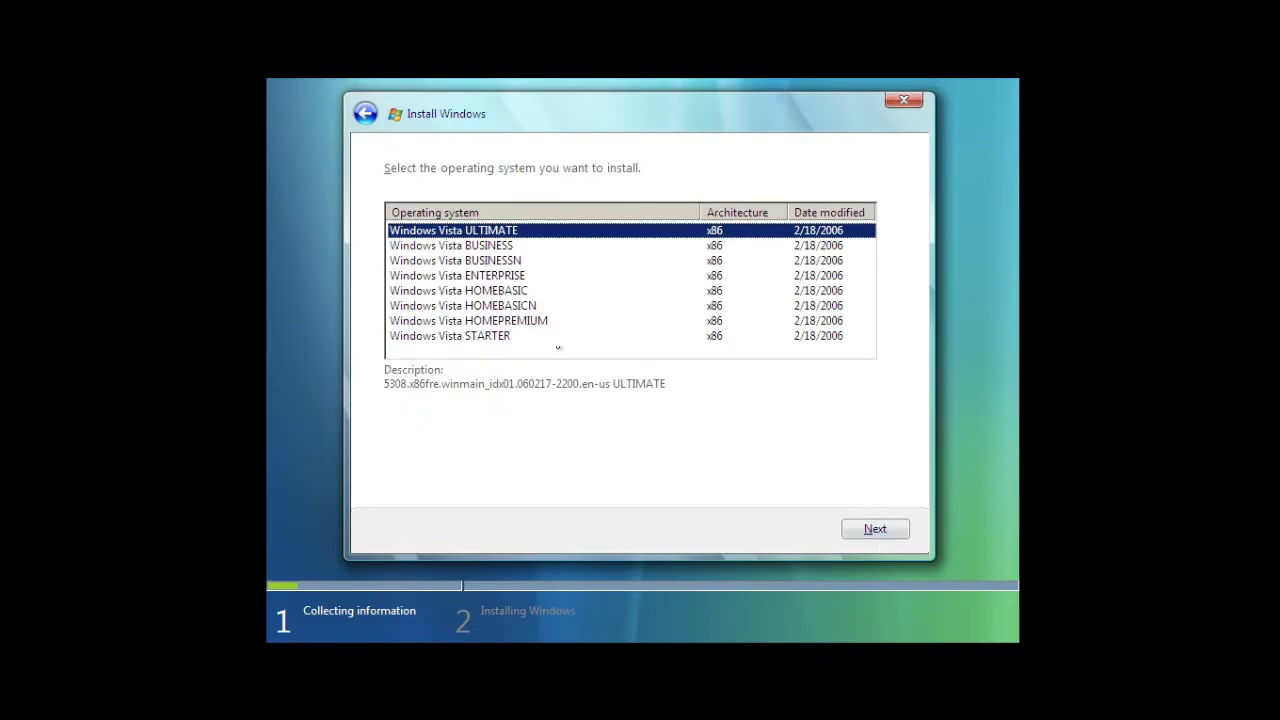
click(890, 533)
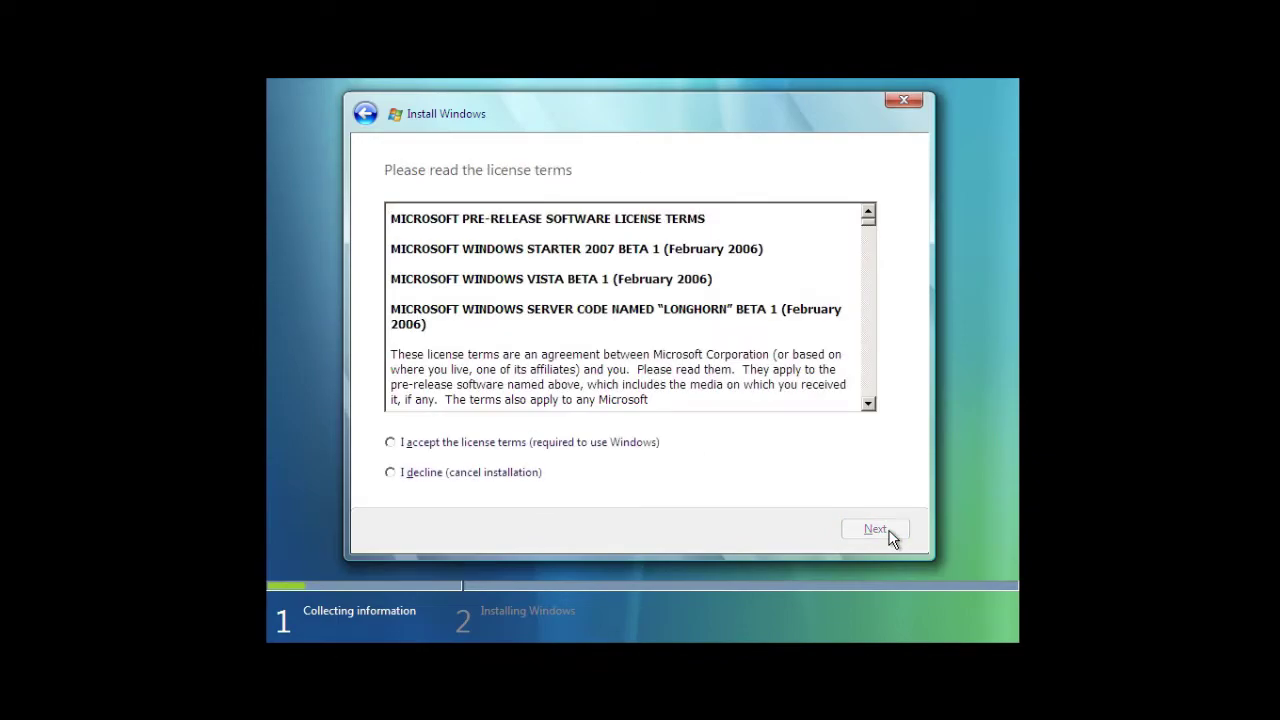
click(570, 442)
click(876, 538)
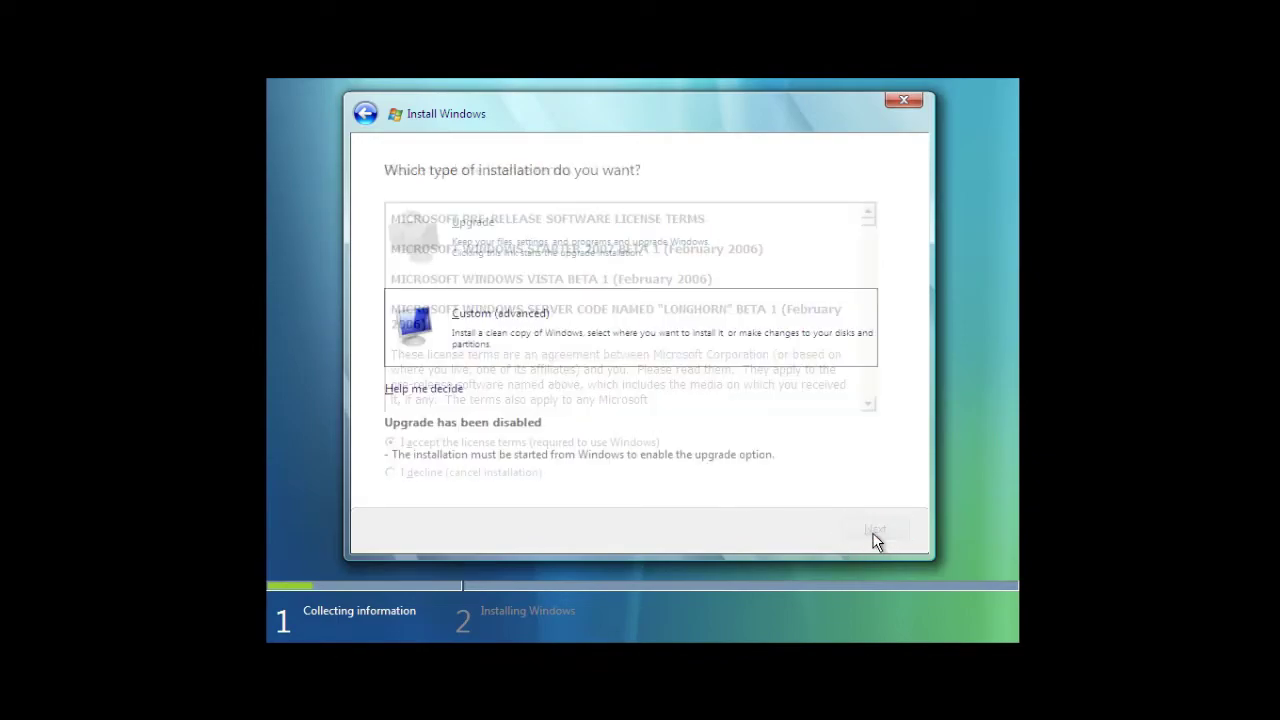
- Choose Custom install, select the 50 GB unallocated space, and show its drive options
click(662, 315)
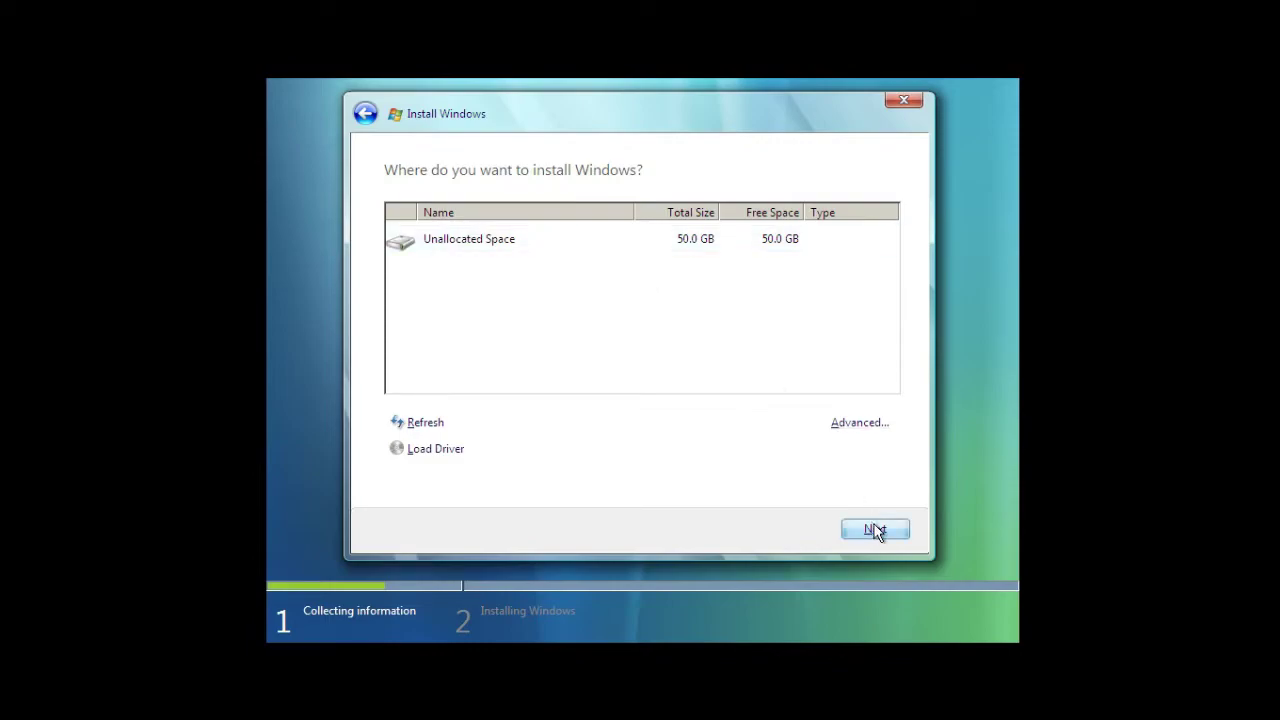
click(614, 242)
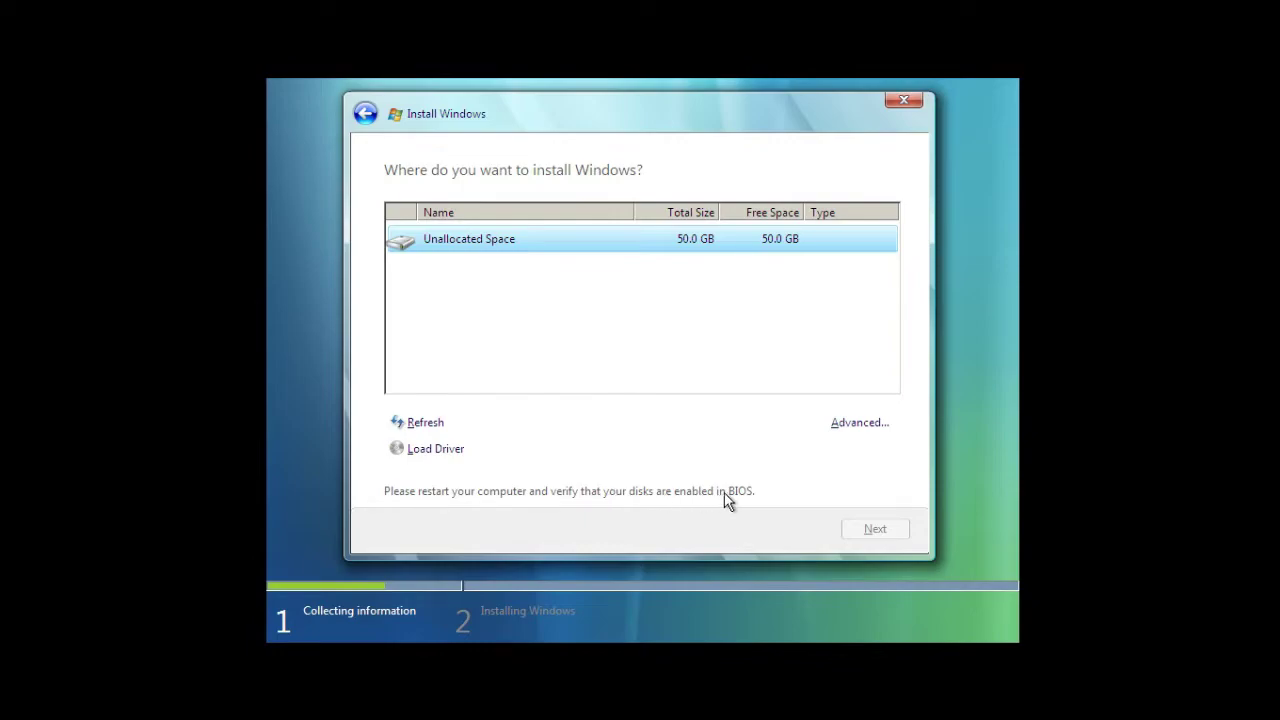
click(848, 424)
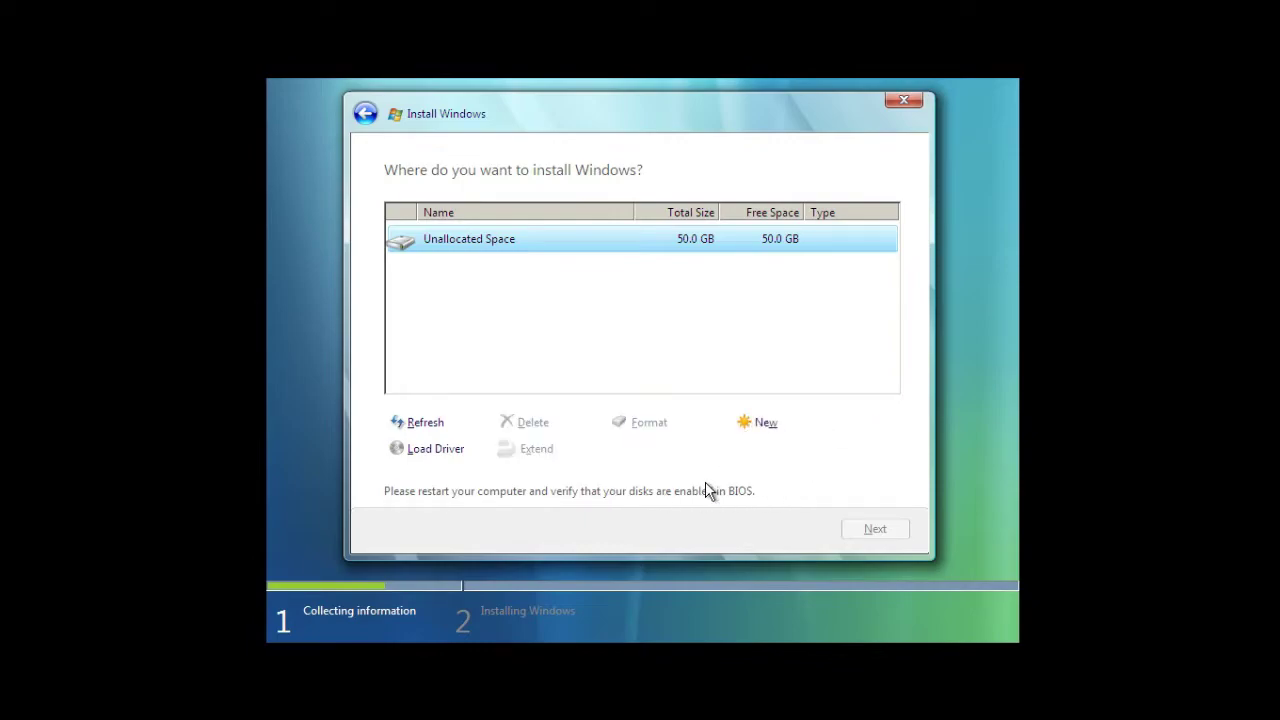
click(697, 331)
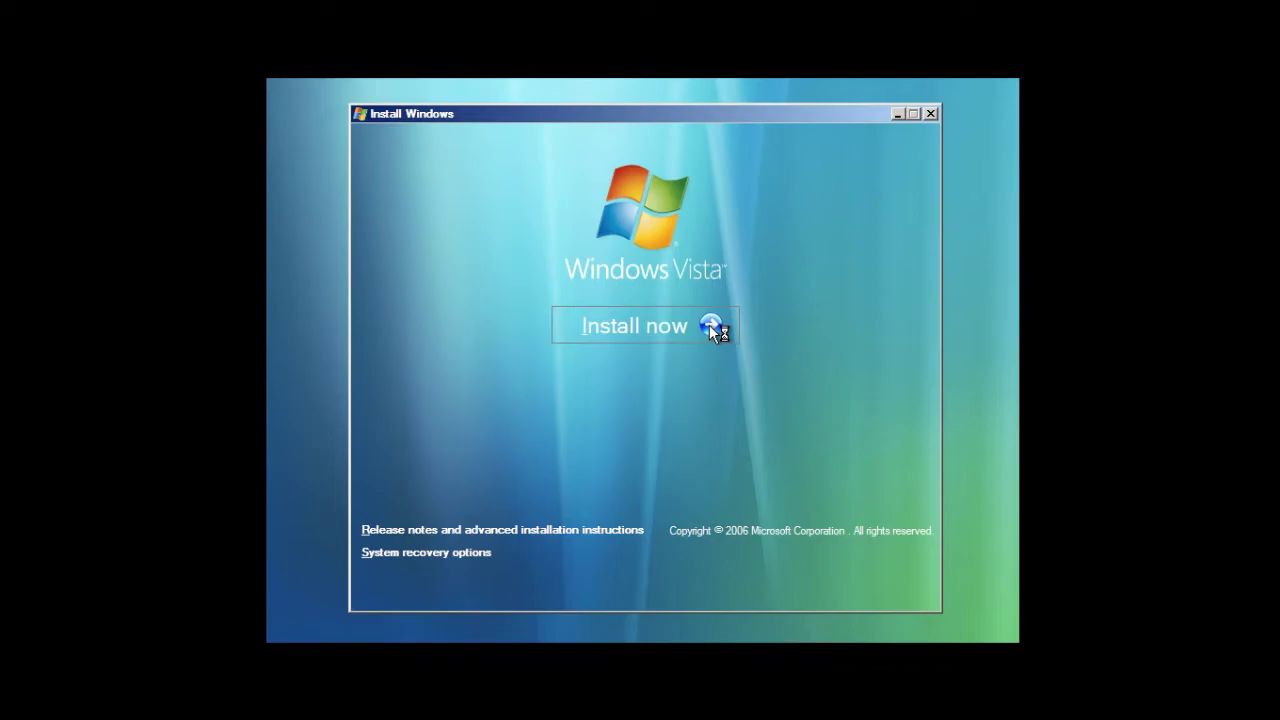
- Restart the install, enter the product key with automatic activation off, and continue
click(709, 325)
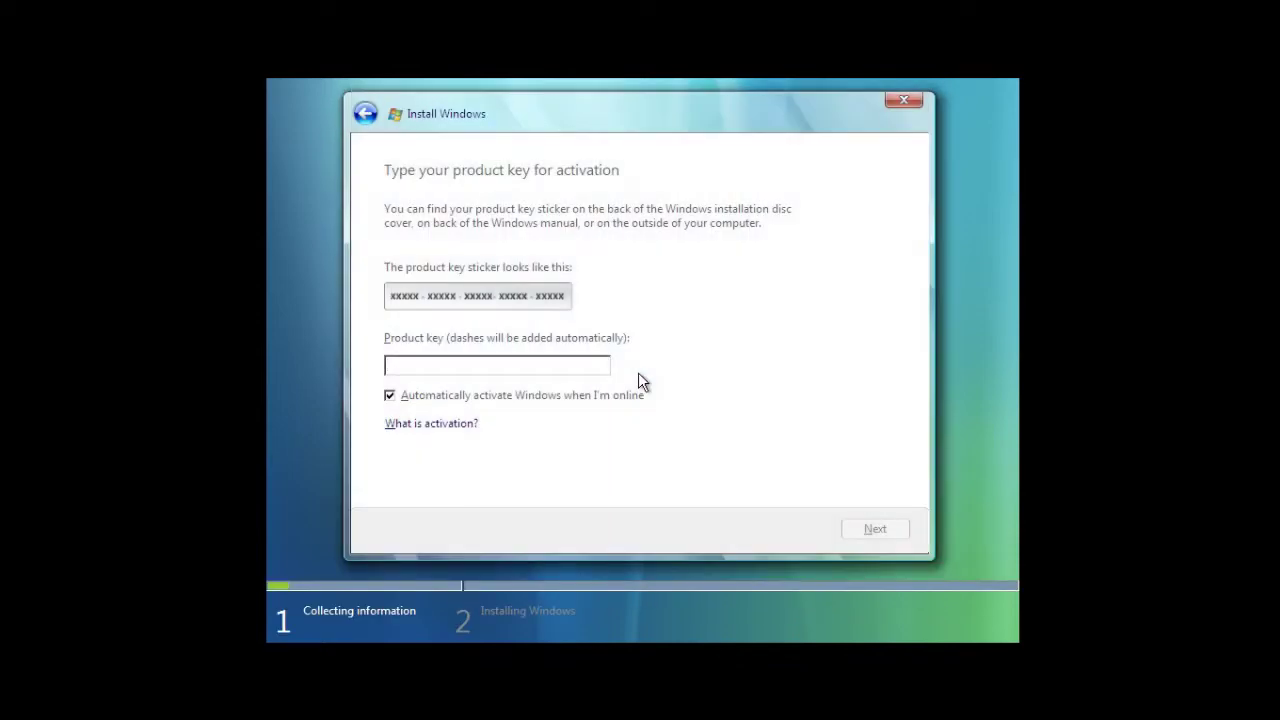
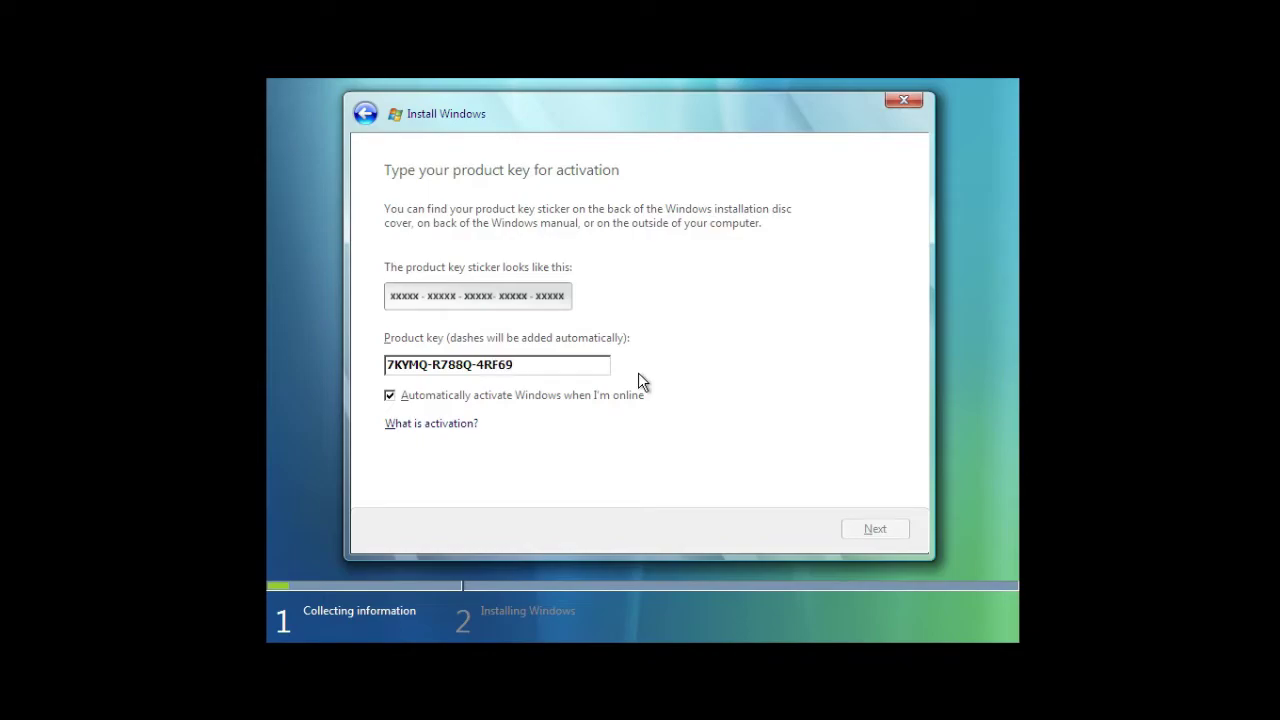
click(615, 395)
click(857, 528)
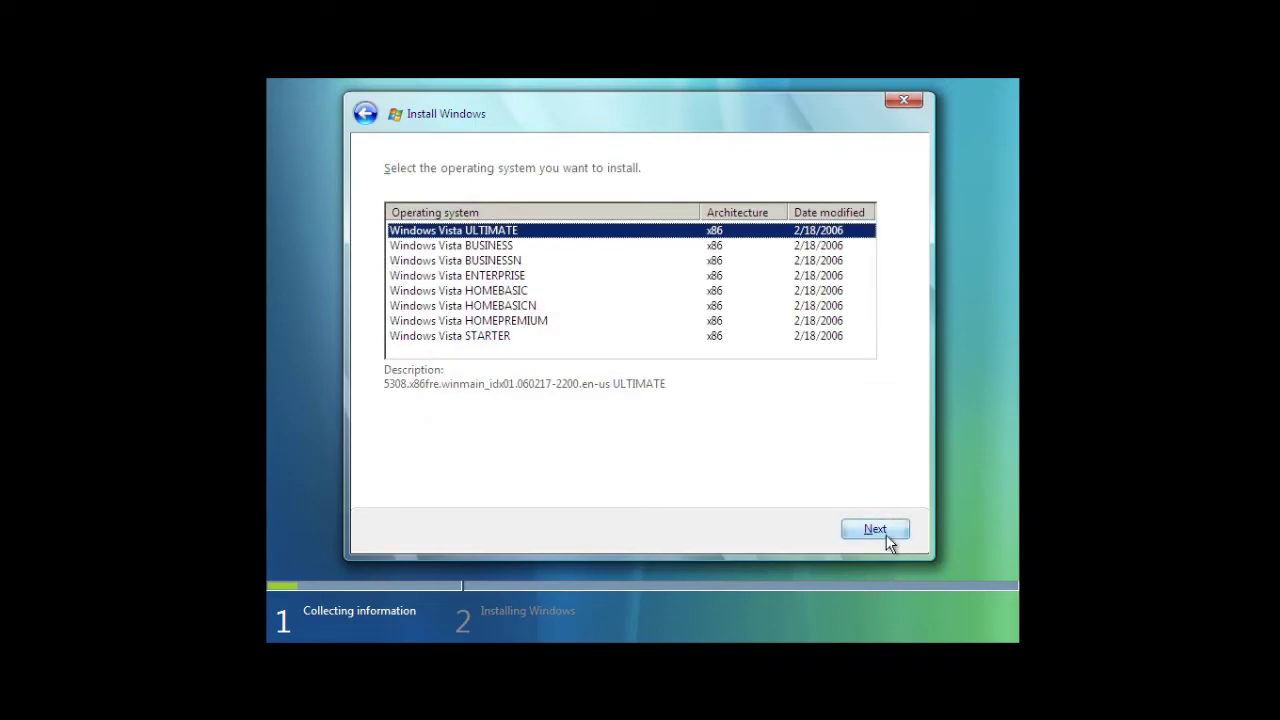
- Keep Vista ULTIMATE, accept the license, choose Custom, and show Advanced options for the 50 GB space
click(888, 536)
click(503, 444)
click(875, 532)
click(604, 325)
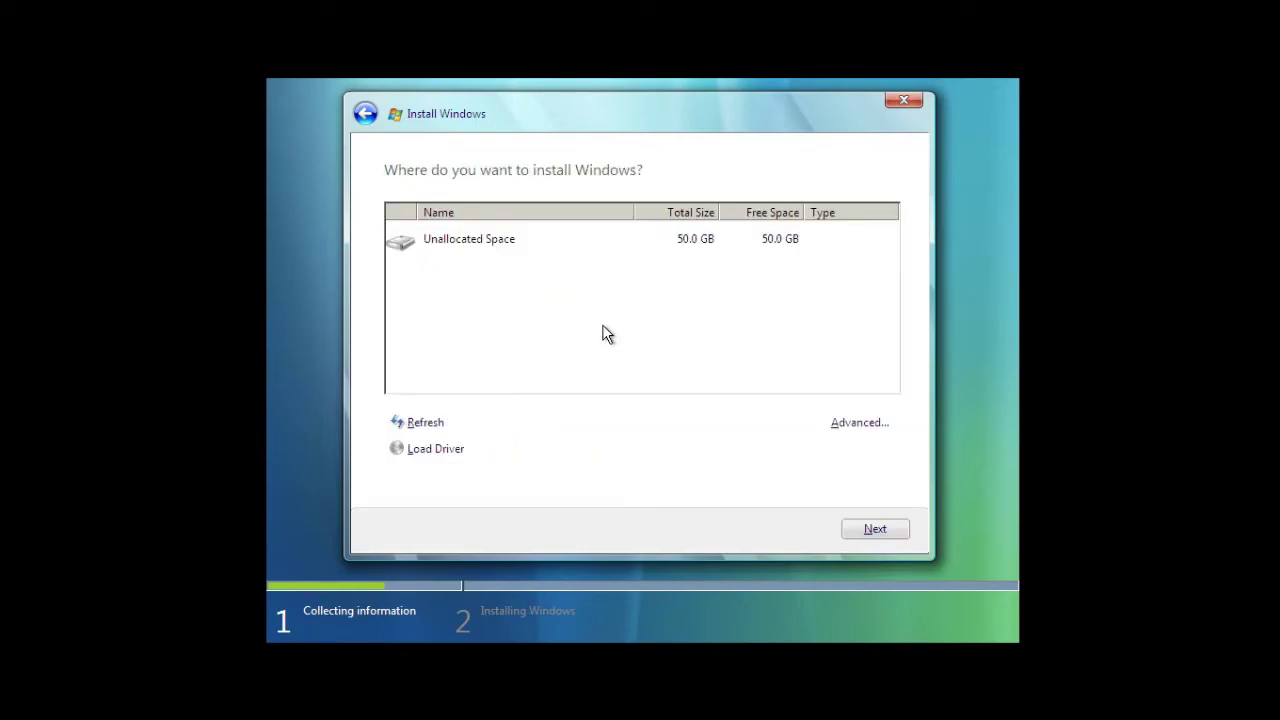
click(872, 535)
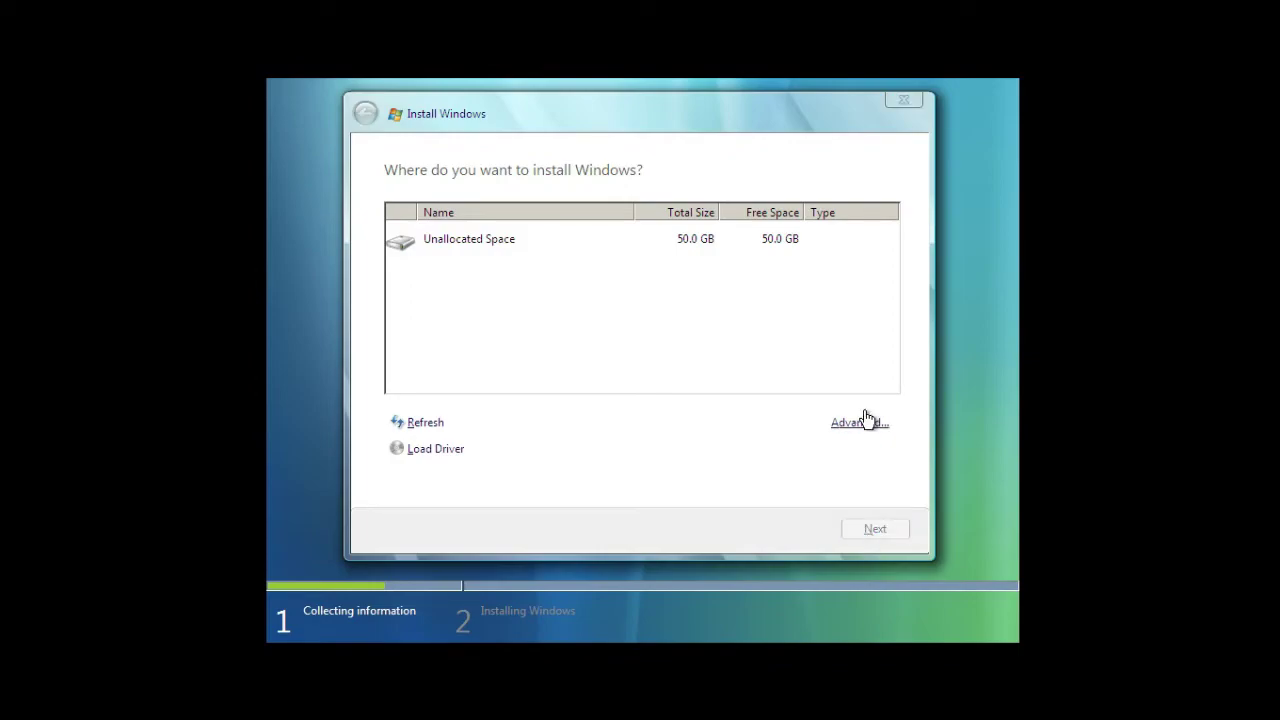
click(663, 248)
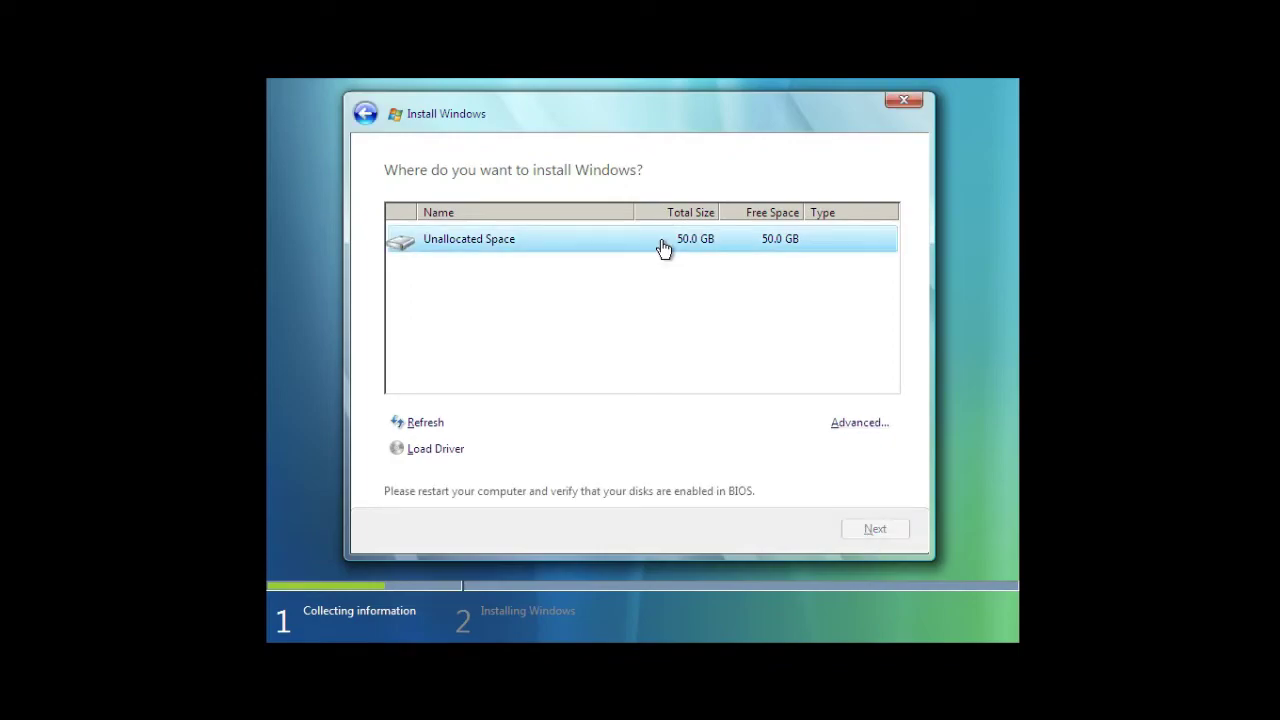
click(856, 430)
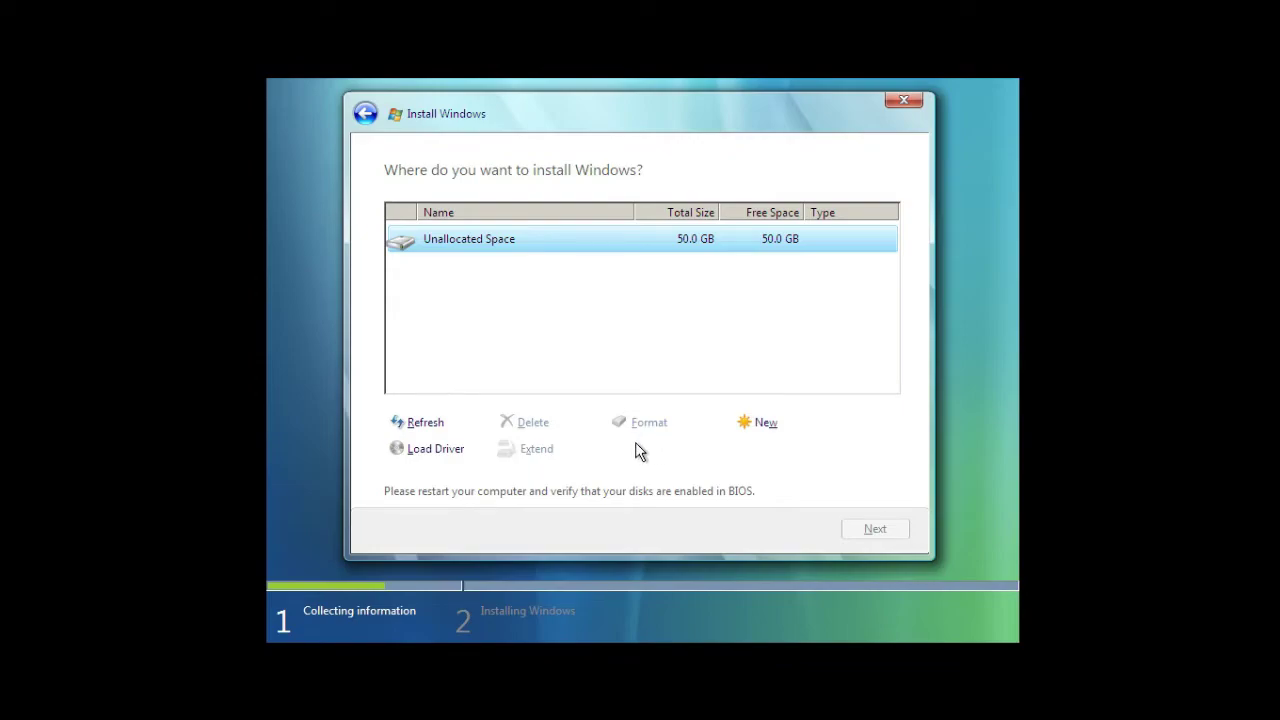
- Insert the MS-DOS 6.22.iso disc image via the VM's Devices menu and reset the VM
key(ctrl+Home)
key(Escape)
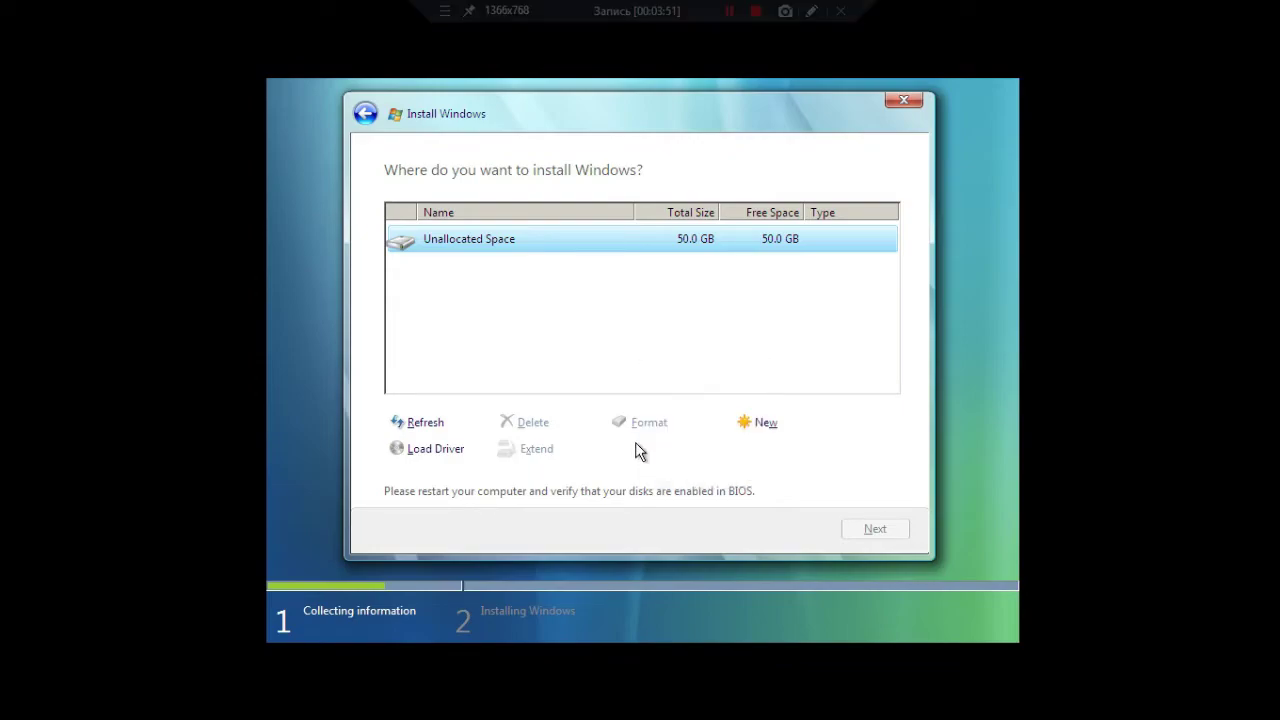
key(ctrl+Home)
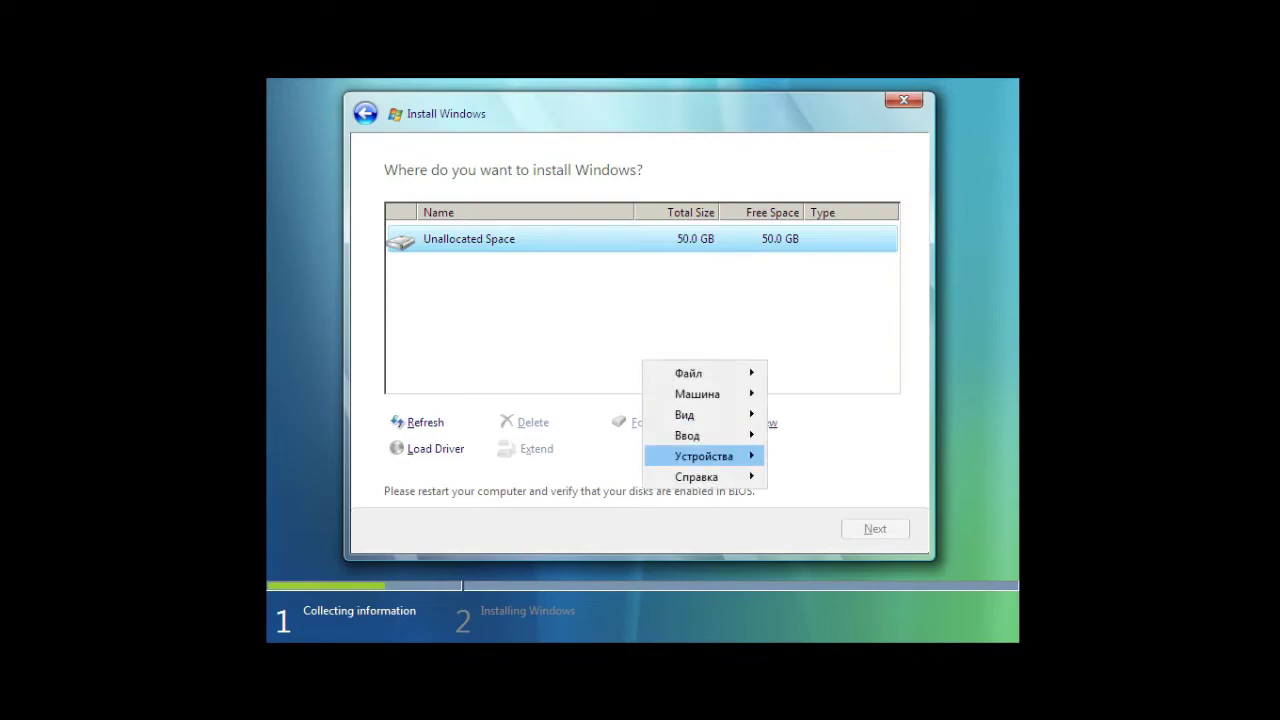
key(Right)
key(Right)
key(Down)
key(Down)
key(Down)
key(Down)
key(Return)
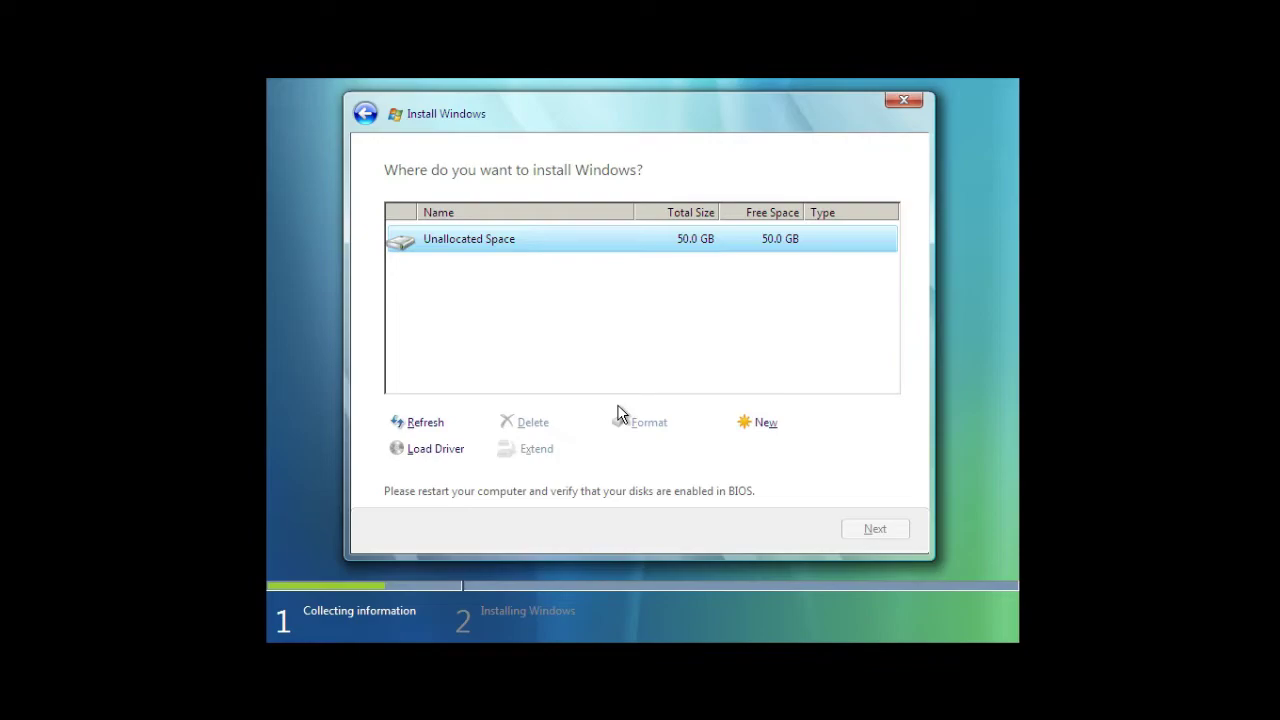
key(ctrl+r)
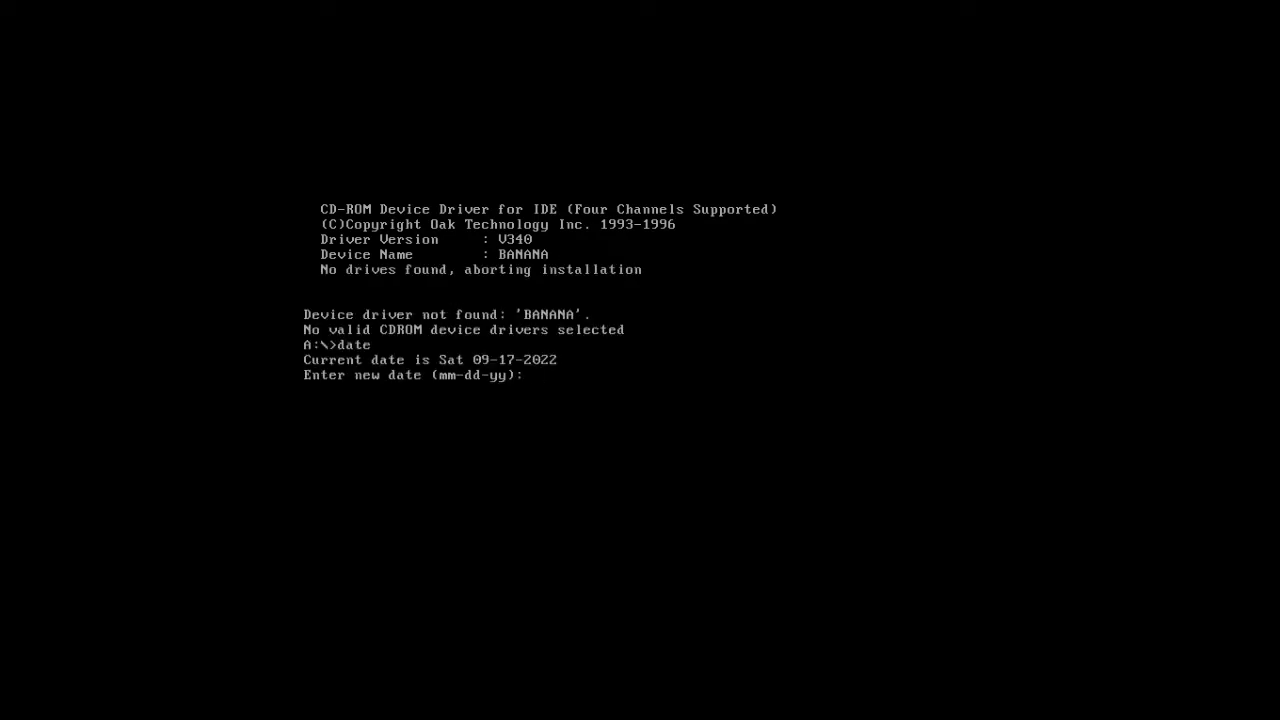
- Set the DOS date to 02-17-2006 and create a primary DOS partition with fdisk
text(02-17-2006)
key(Return)
text(fdisk)
key(Return)
key(Return)
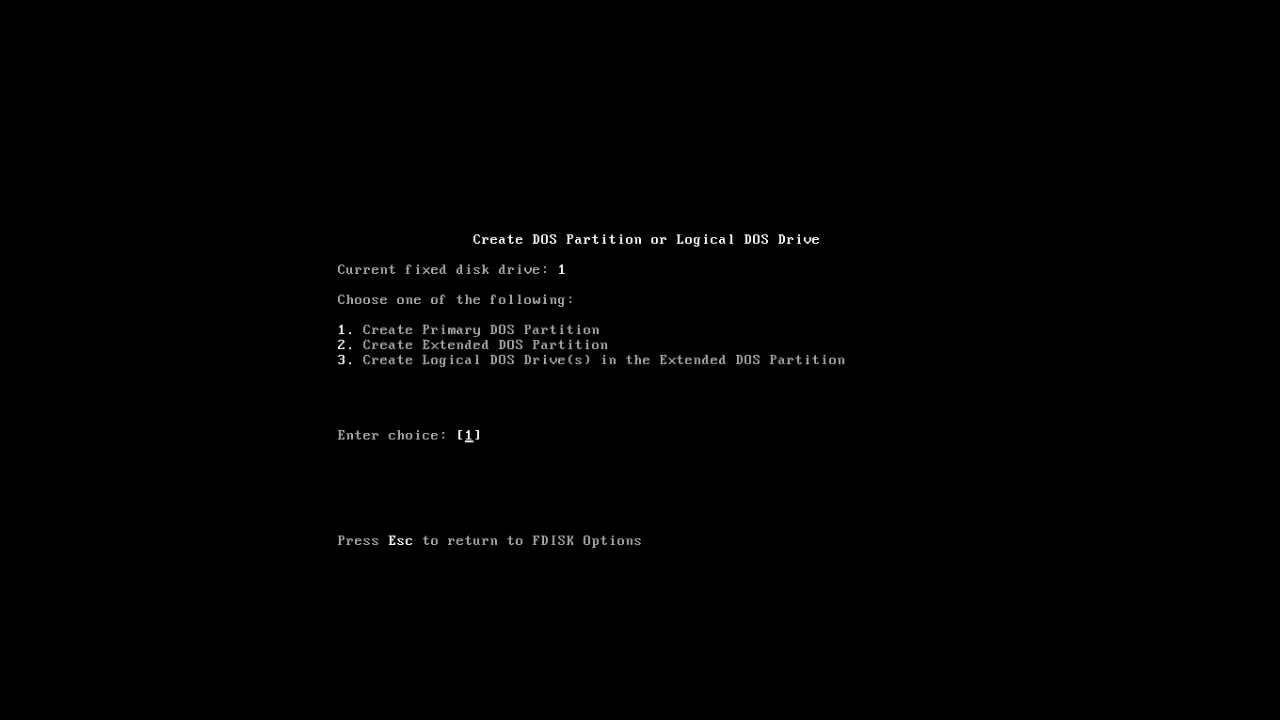
key(Return)
key(Return)
key(Return)
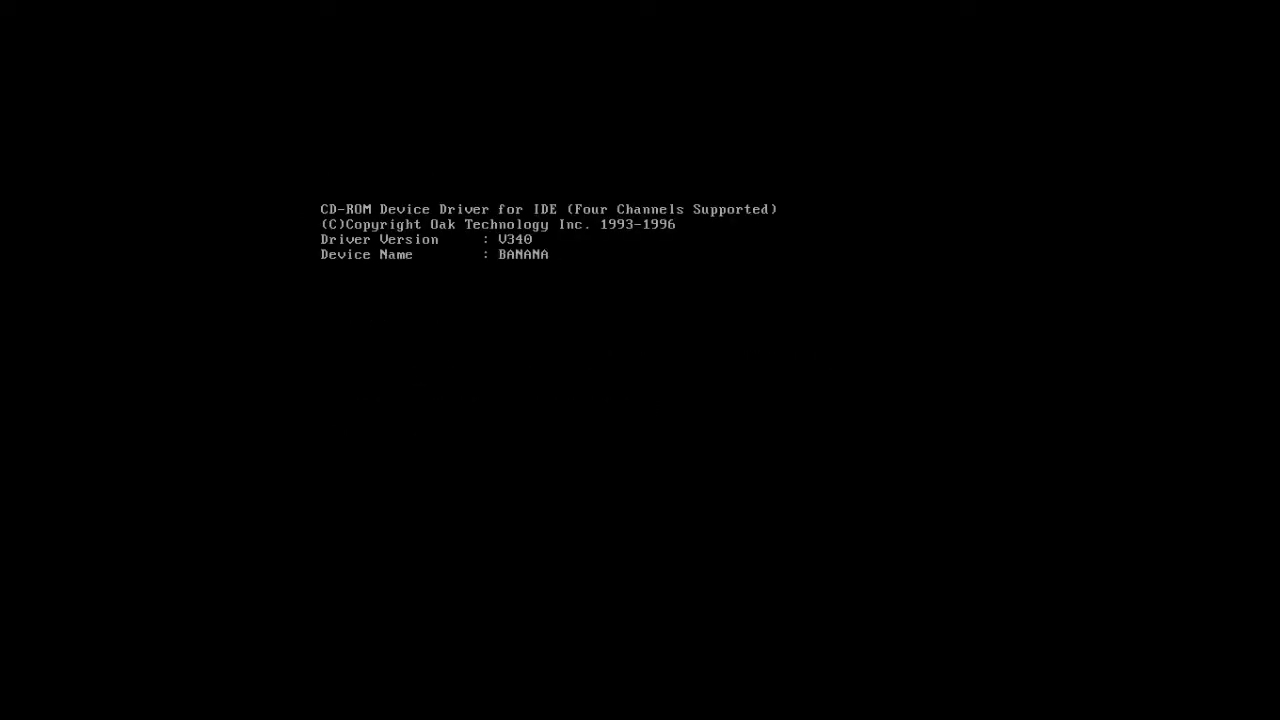
- Format drive C: as a 2047.31M volume, leaving the volume label blank
text(f)
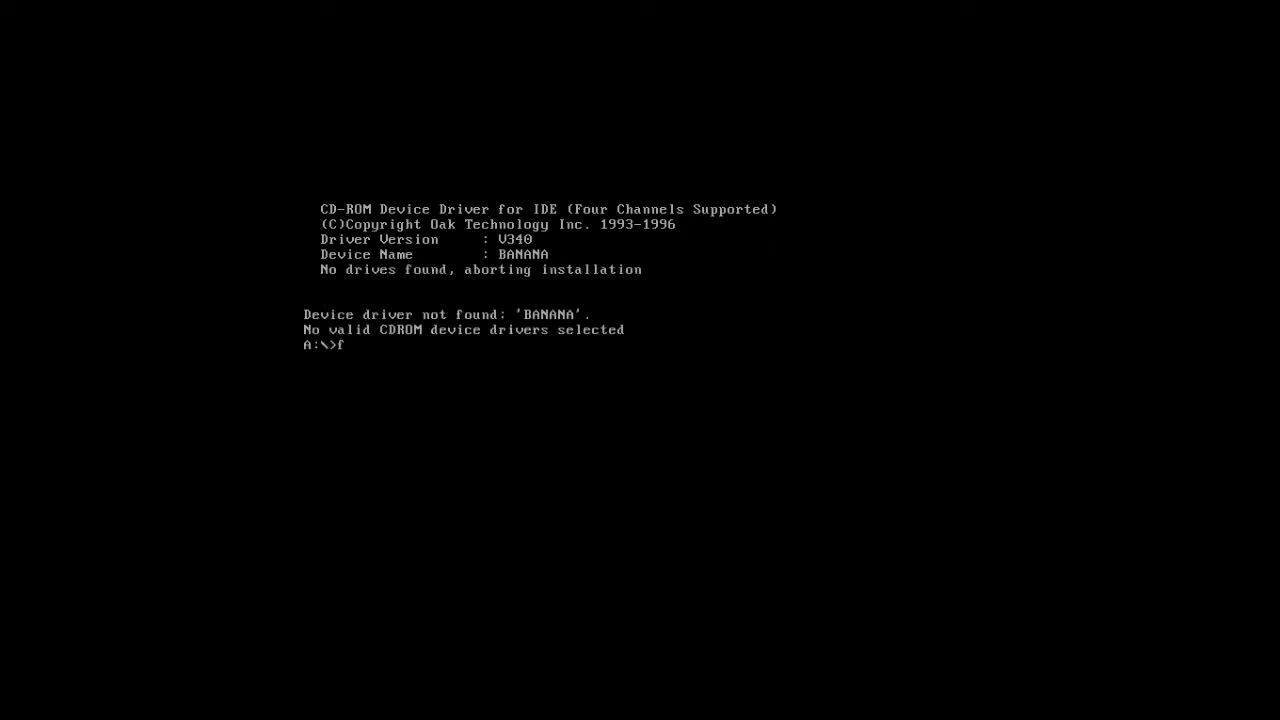
text(ormat C:)
key(Return)
text(y)
key(Return)
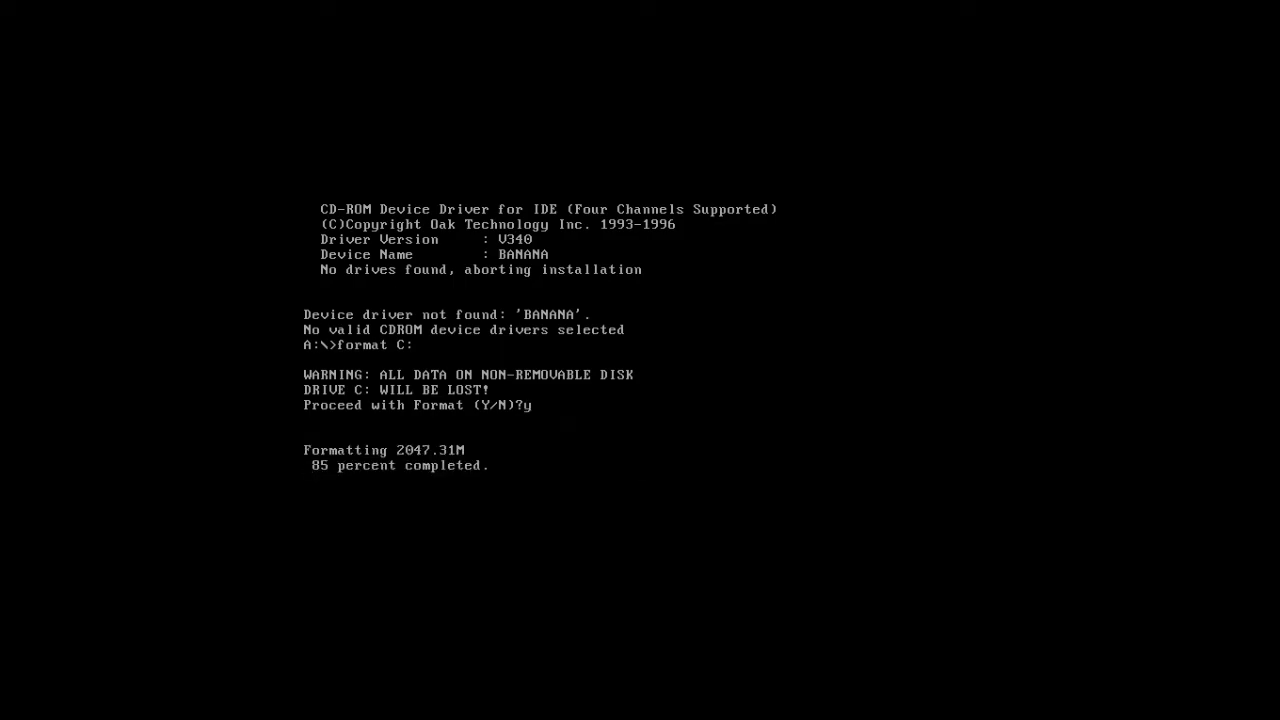
key(Return)
key(ctrl+Home)
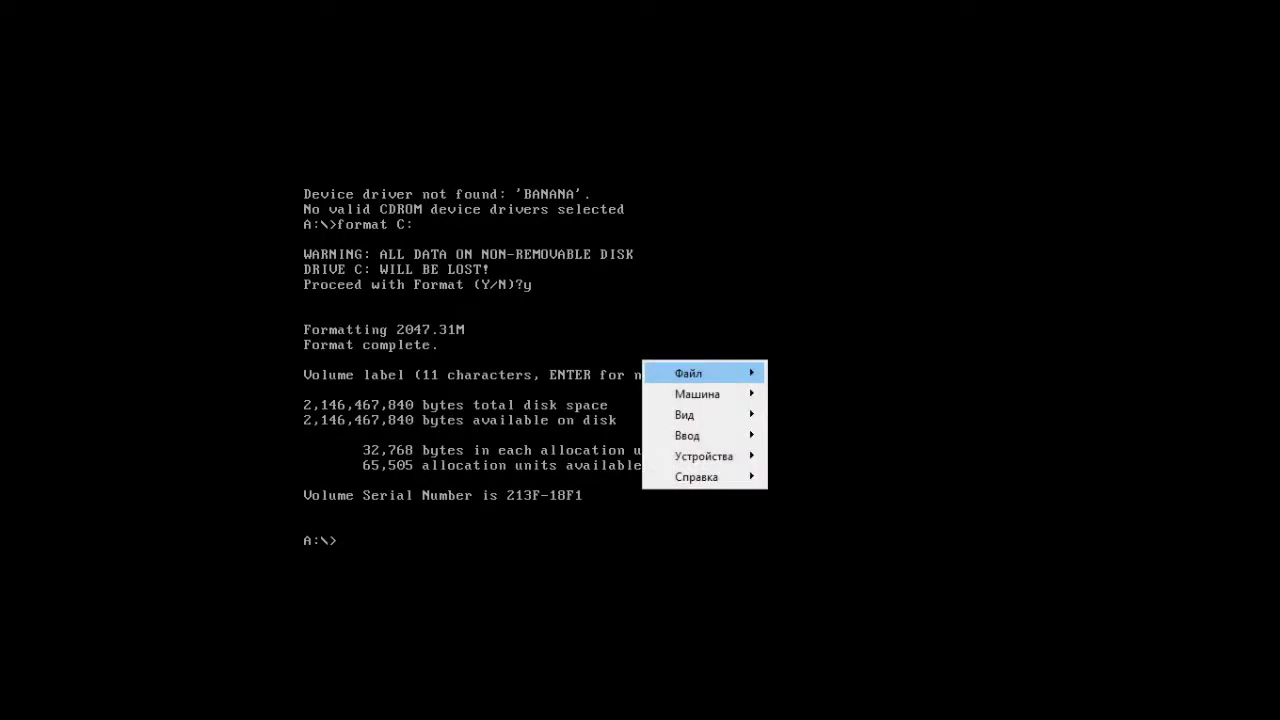
- Insert the Windows Vista 6.0.5308 disc image from the Optical Drives menu
key(Down)
key(Down)
key(Down)
key(Down)
key(Right)
key(Right)
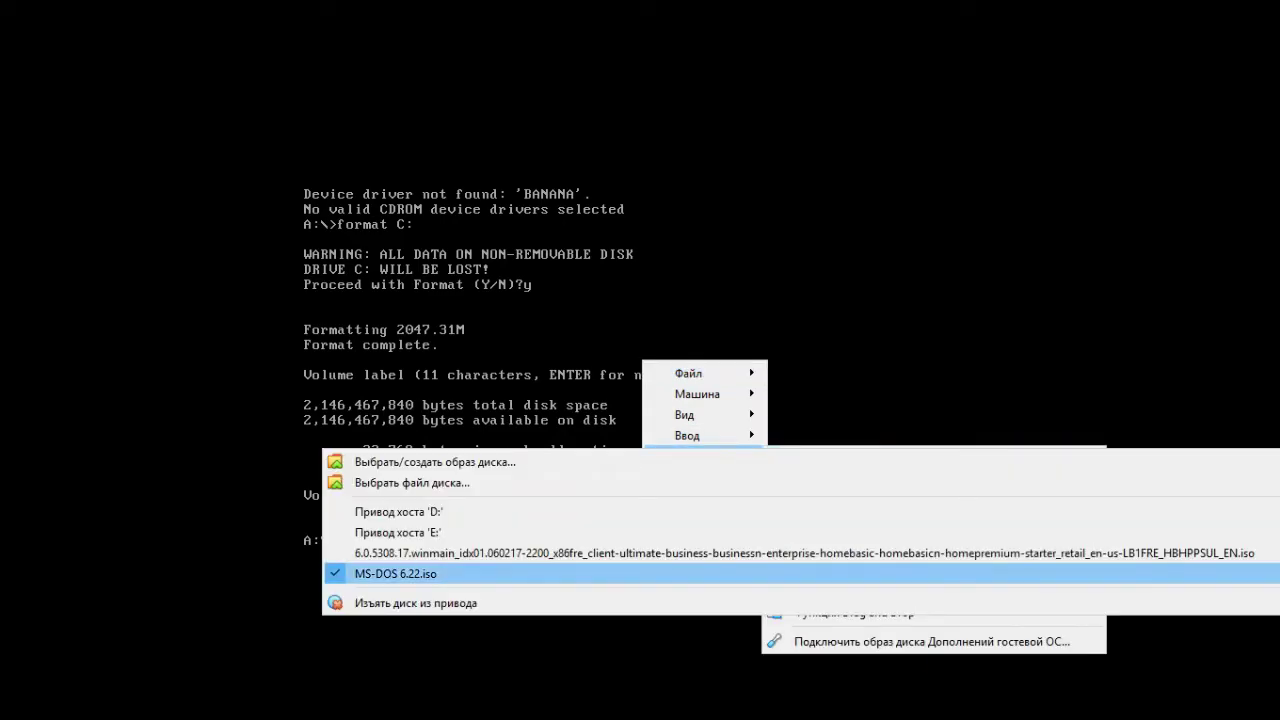
key(Return)
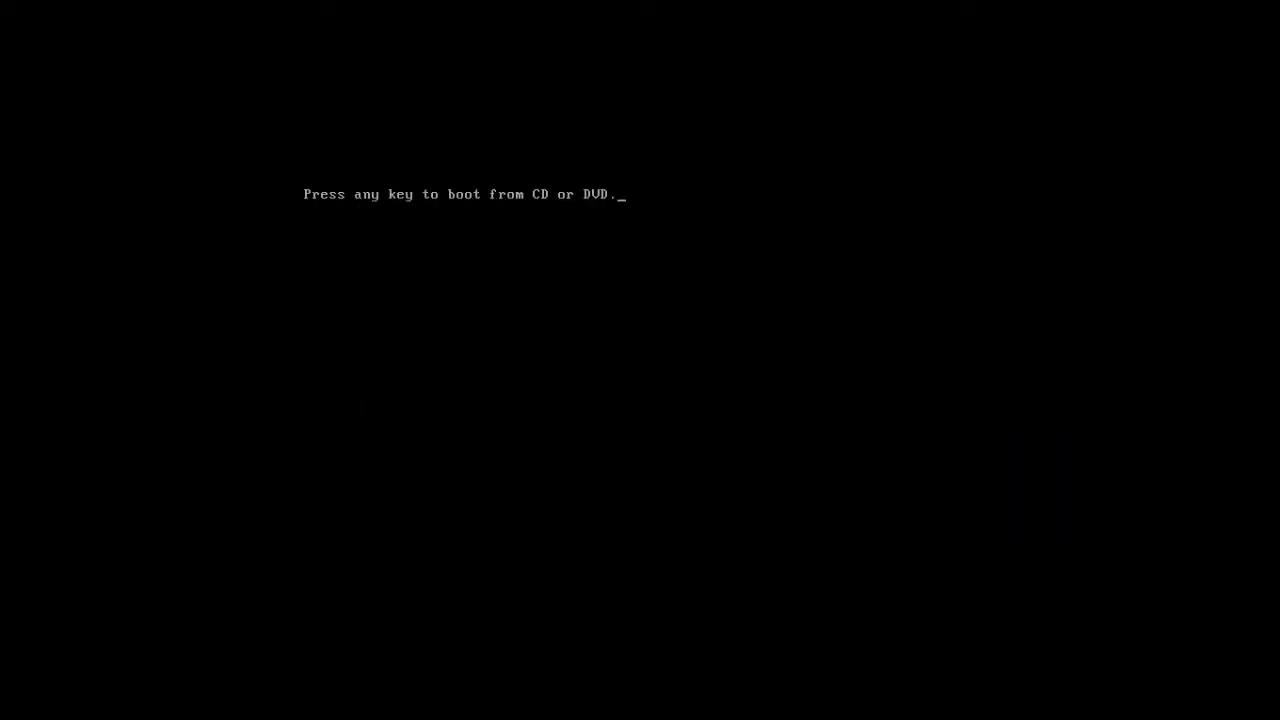
key(Return)
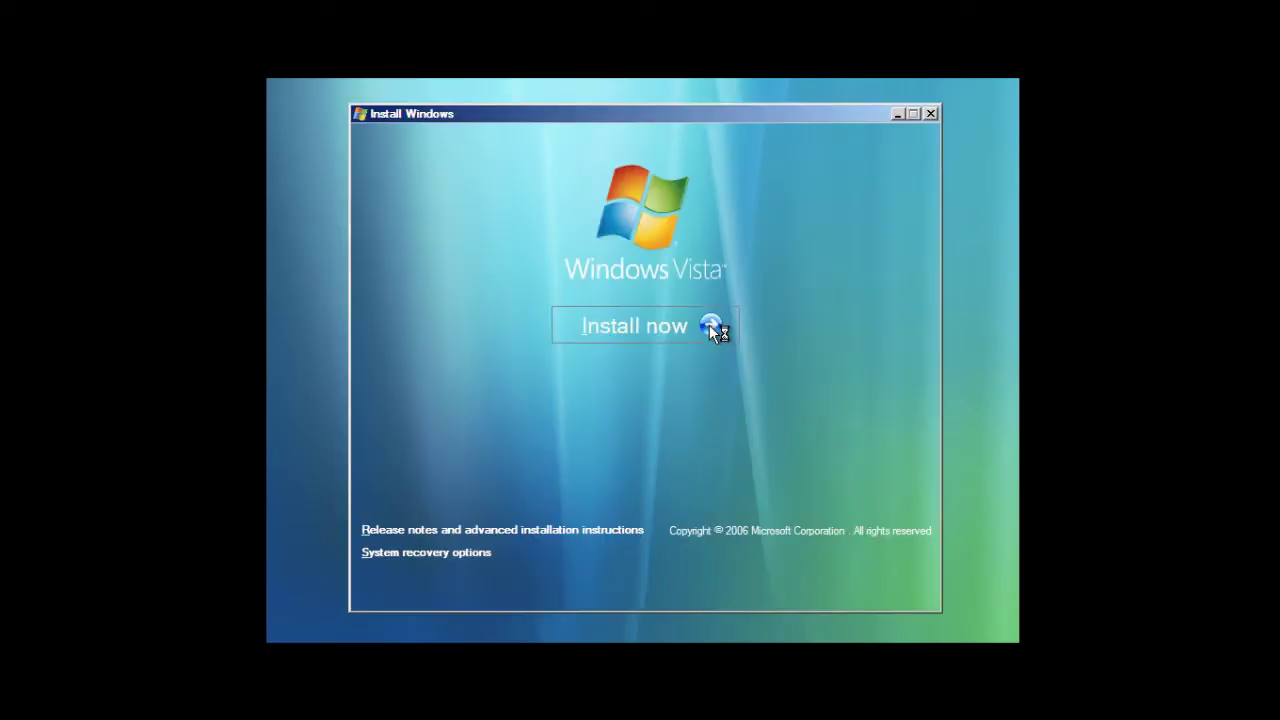
- Click Install now, enter the product key, uncheck automatic online activation, and proceed
click(711, 316)
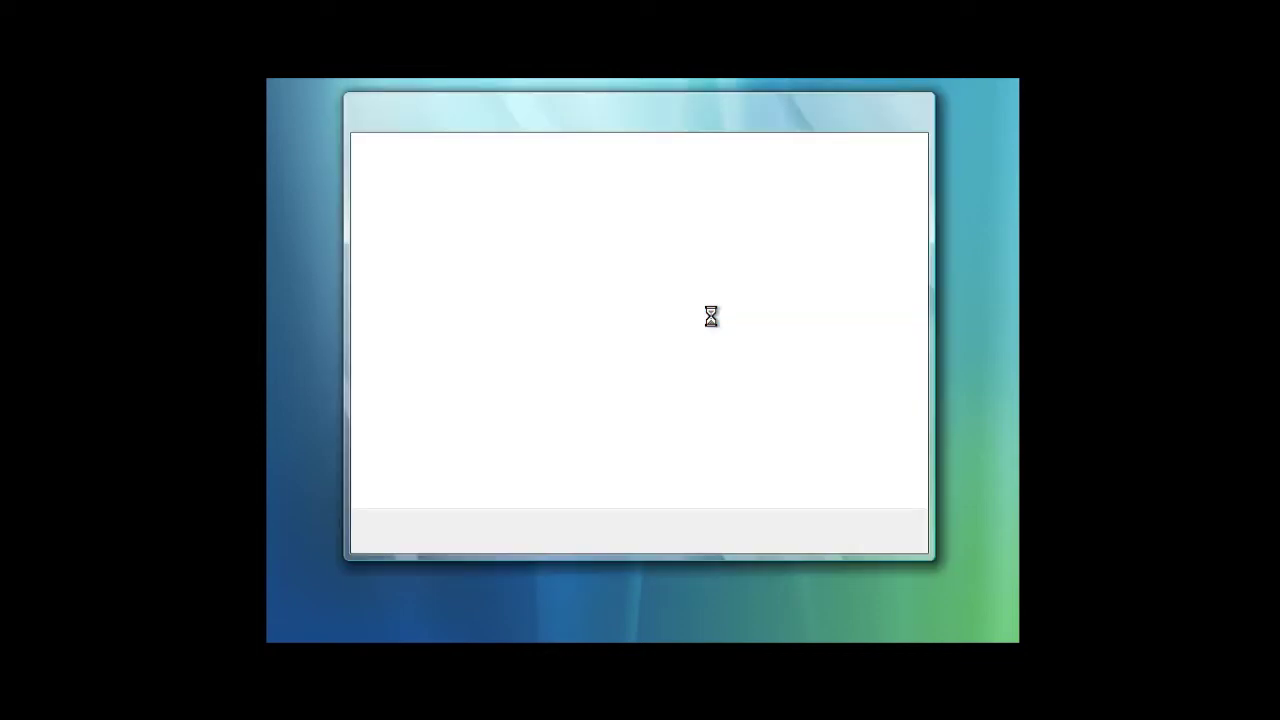
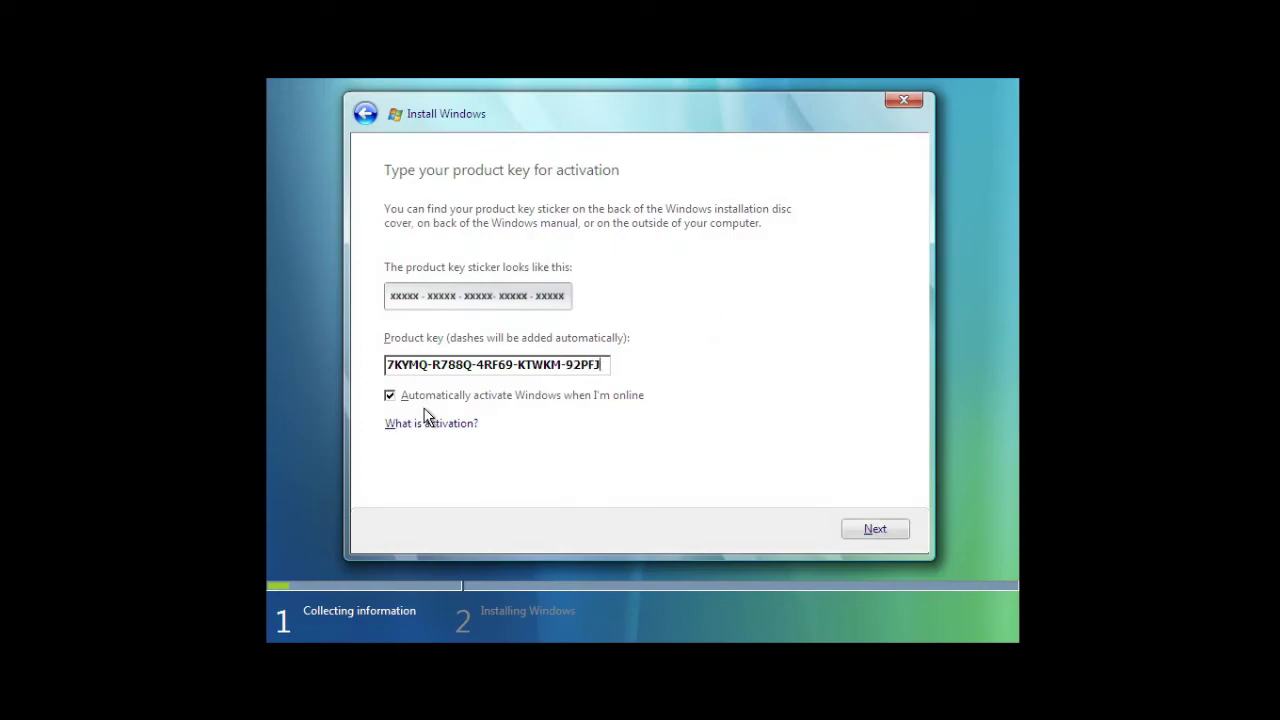
click(433, 400)
click(893, 530)
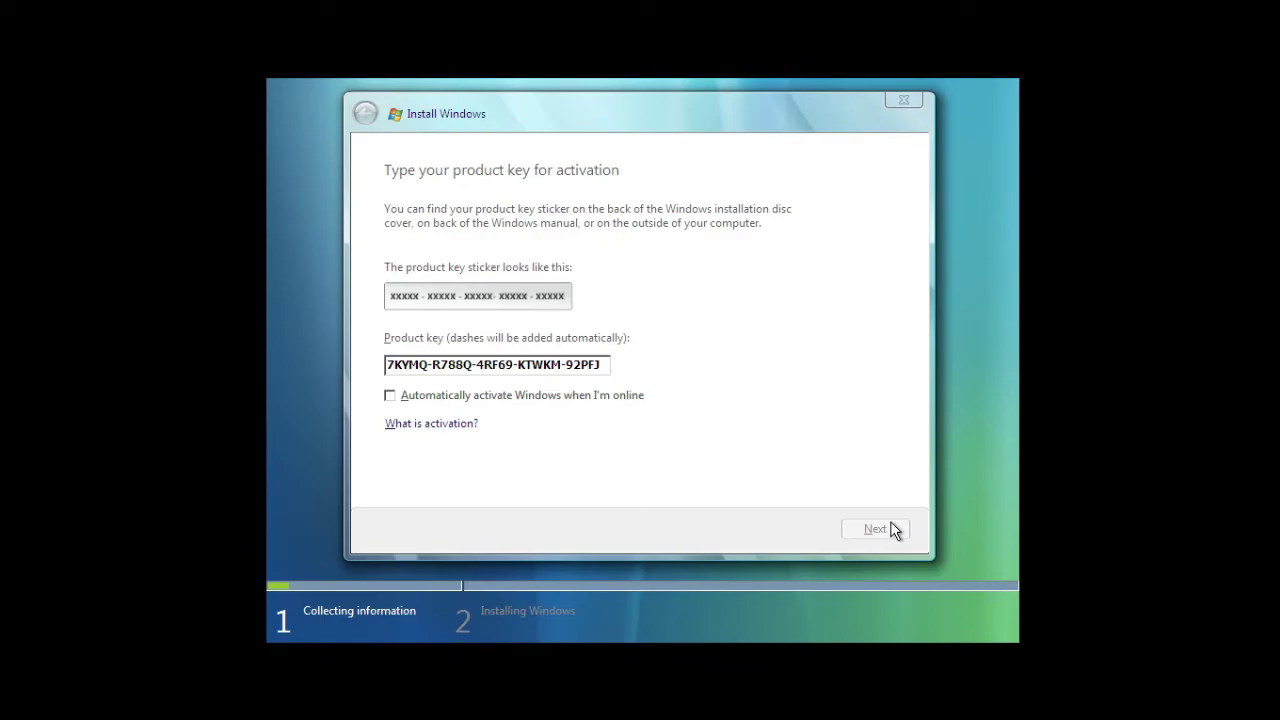
- Accept the Windows Vista license terms and continue
click(862, 537)
click(421, 444)
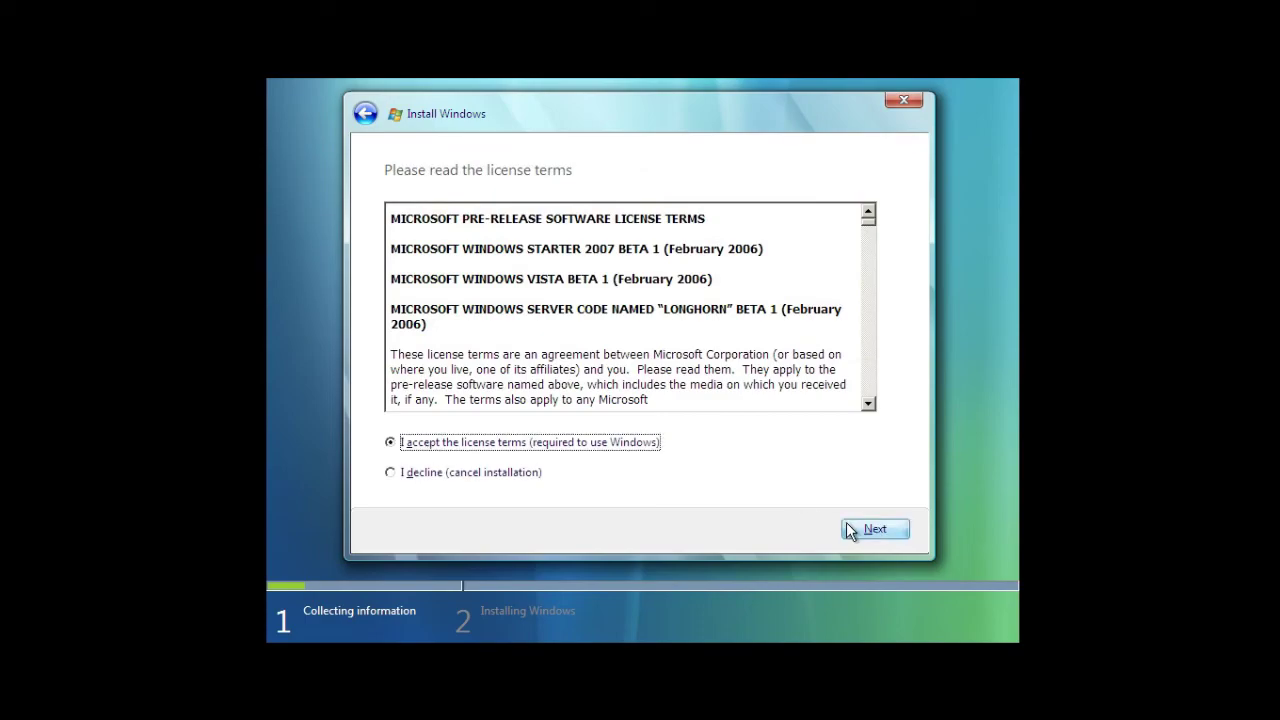
click(849, 530)
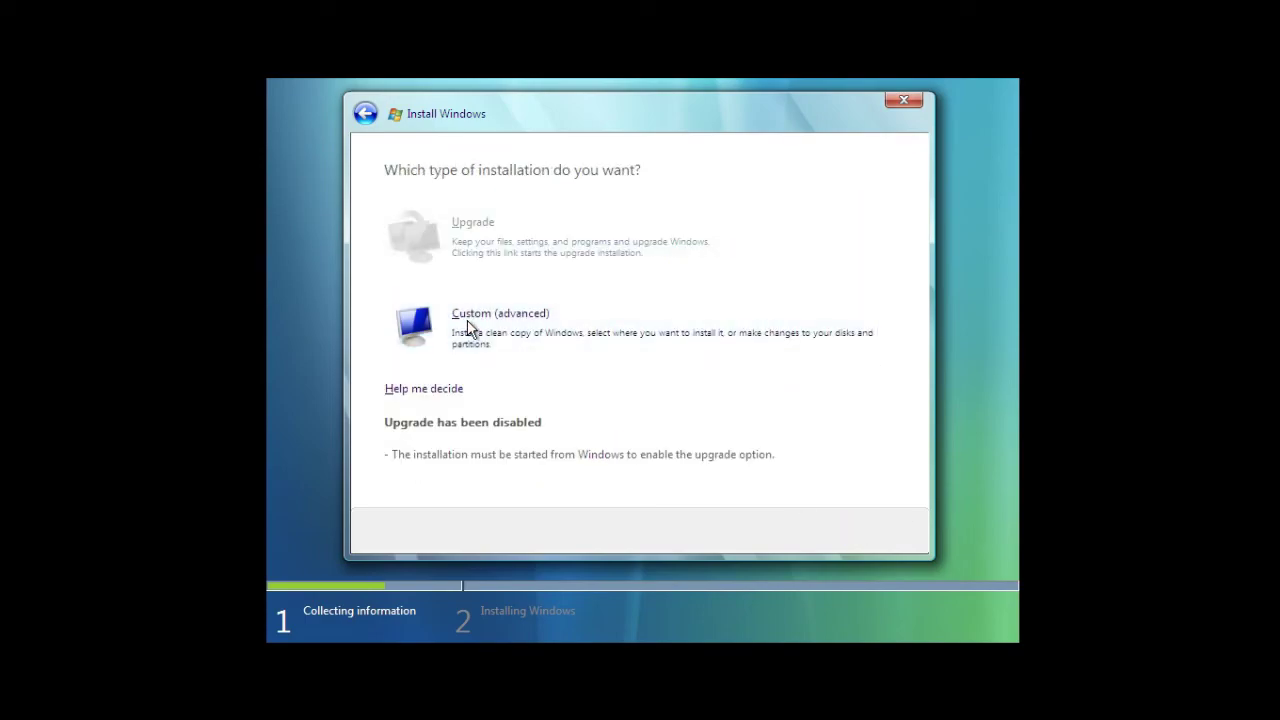
- Choose a Custom install and select the 2.0 GB Disk 0 Partition 1, then the 48 GB unallocated space
click(468, 314)
click(537, 245)
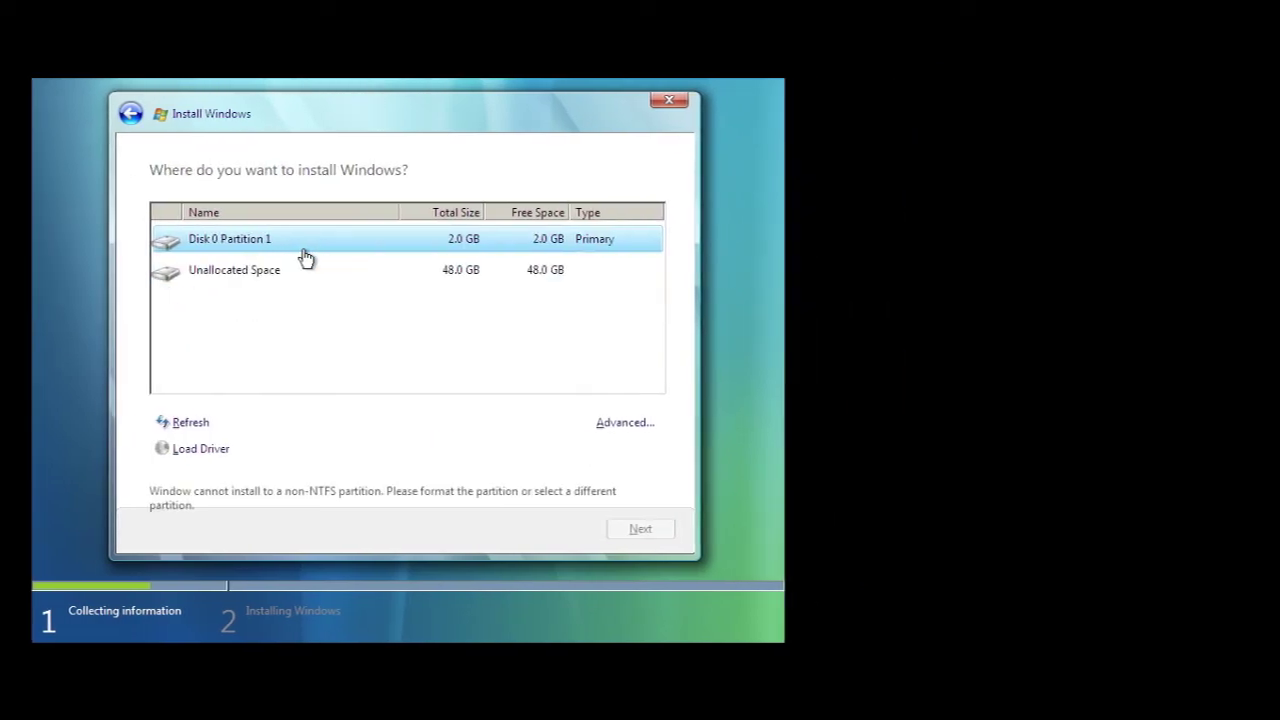
click(306, 270)
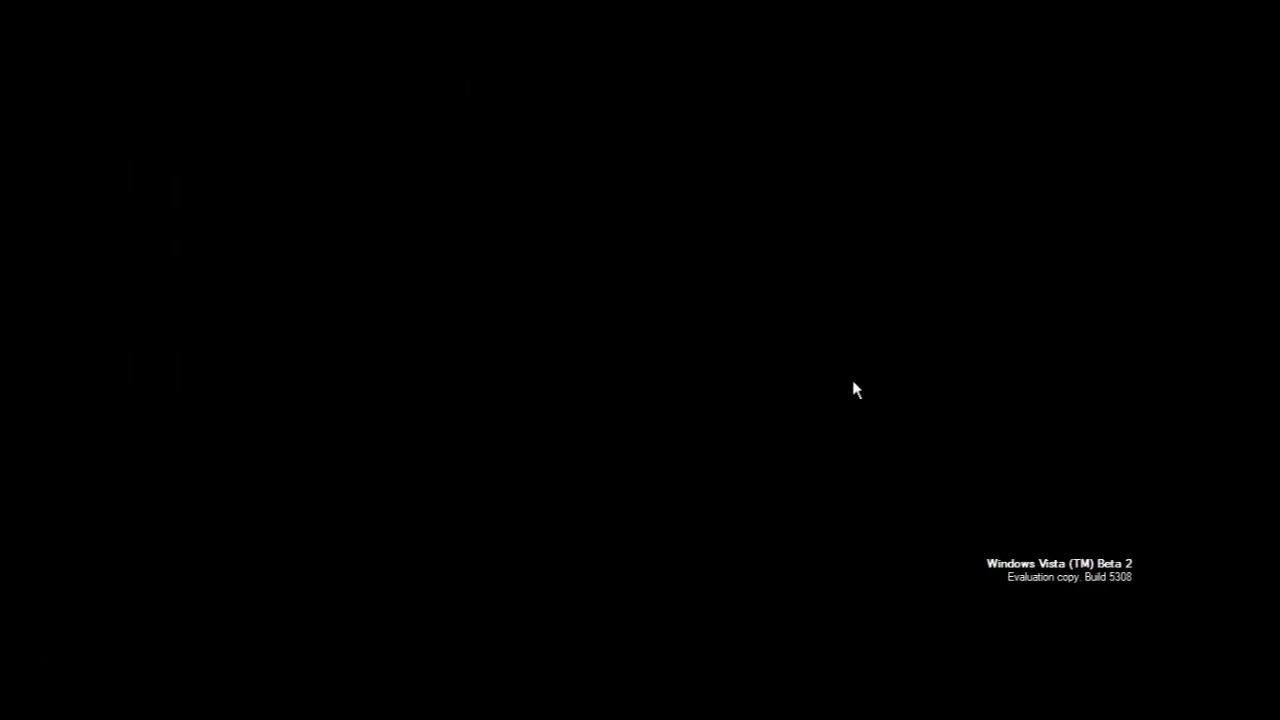